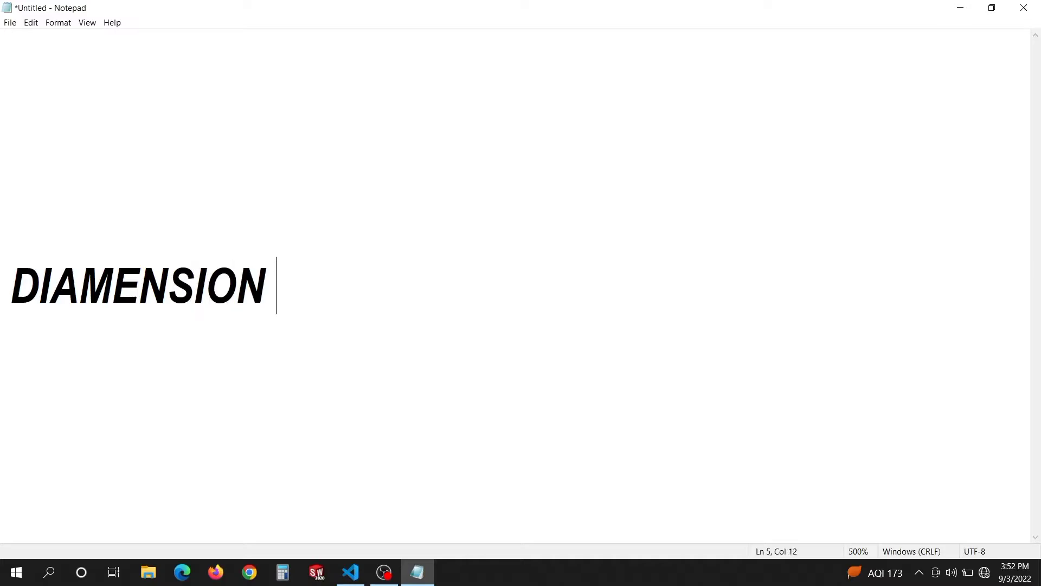
# - Finish typing the Notepad line 'DIAMENSION FILE IN COMMENT SECTION'
pyautogui.write('FILE IN COMMENT SECT')
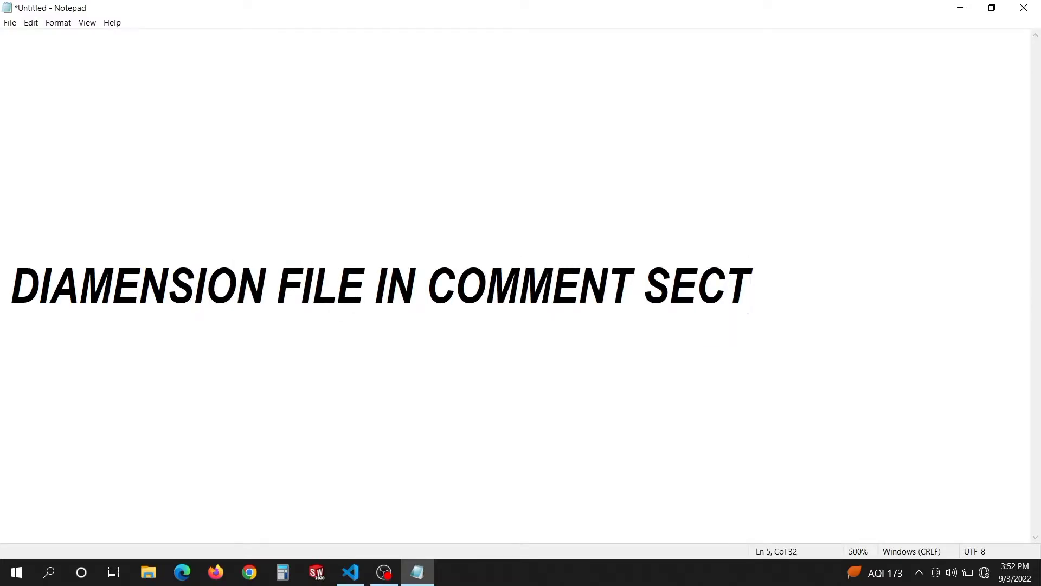
pyautogui.write('ION')
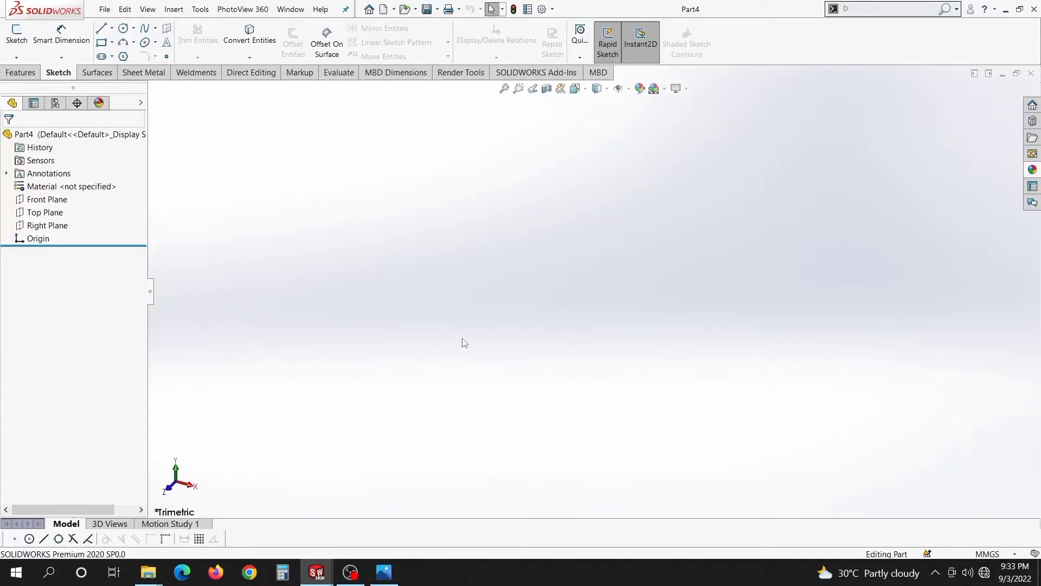
# - Start a sketch on the Front Plane with a vertical centerline rising from the origin
pyautogui.click(16, 33)
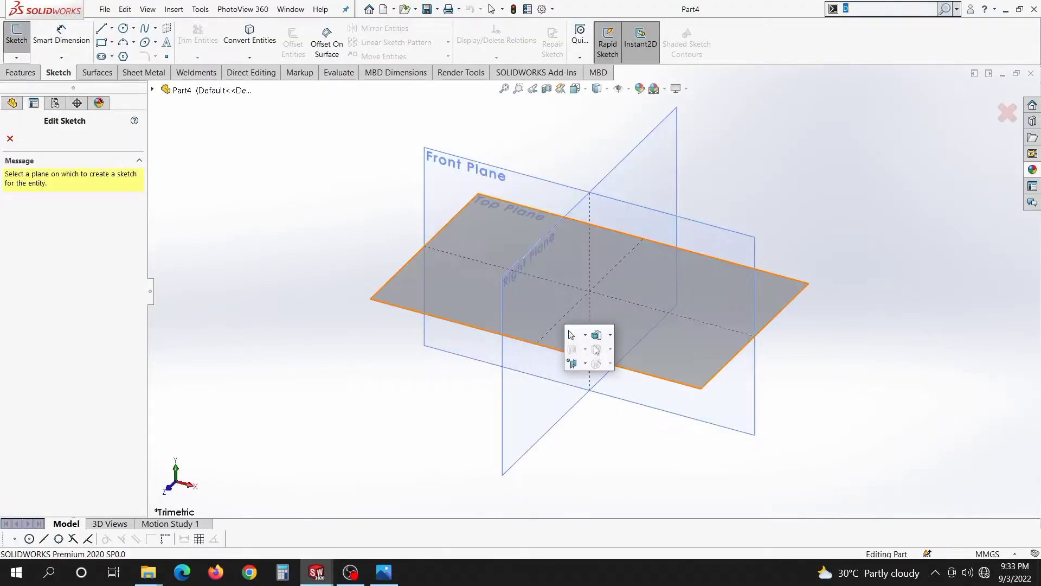
pyautogui.click(681, 219)
pyautogui.press('s')
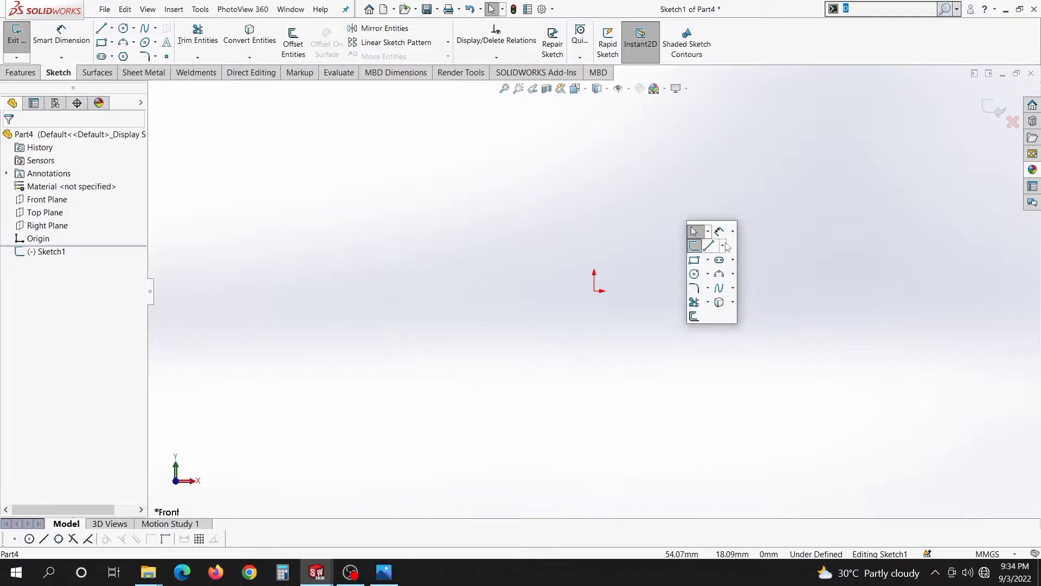
pyautogui.click(722, 245)
pyautogui.click(734, 274)
pyautogui.click(595, 290)
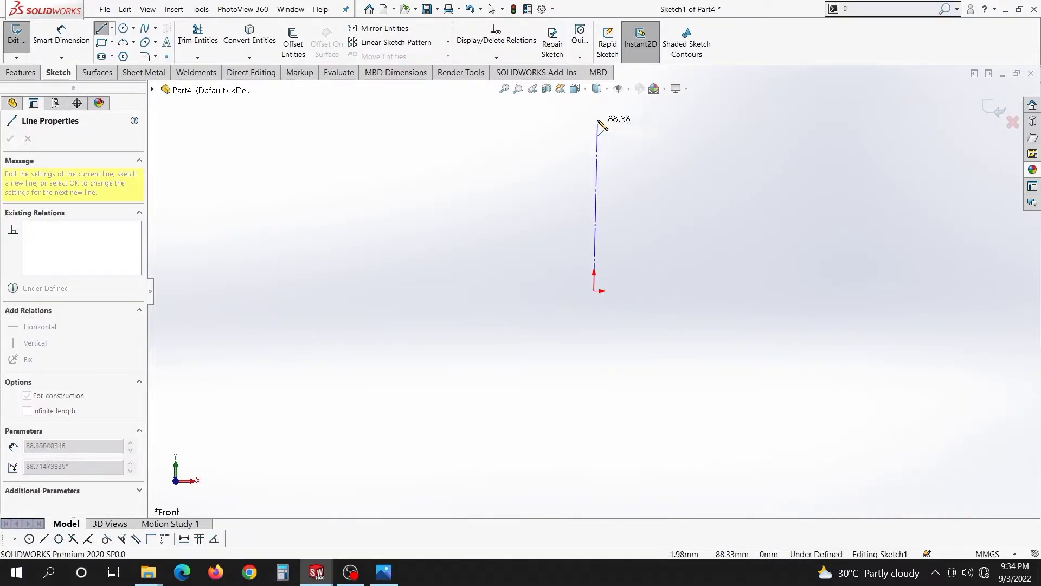
pyautogui.click(597, 108)
pyautogui.press('Escape')
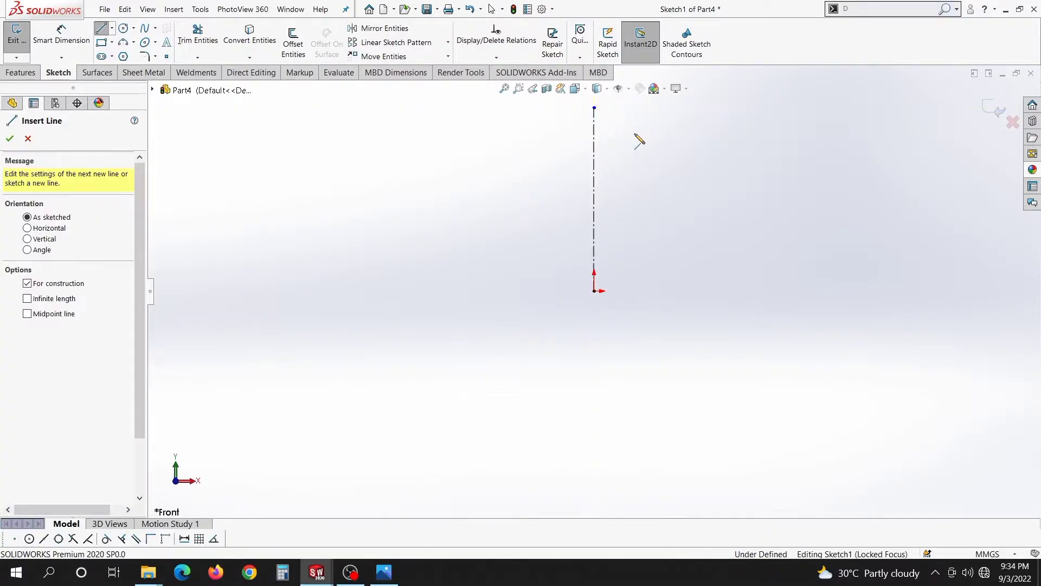
pyautogui.press('f')
# - Draw the lower outline from the origin: short step, long bottom edge, drop, bottom-left edge, left side
pyautogui.press('s')
pyautogui.click(676, 256)
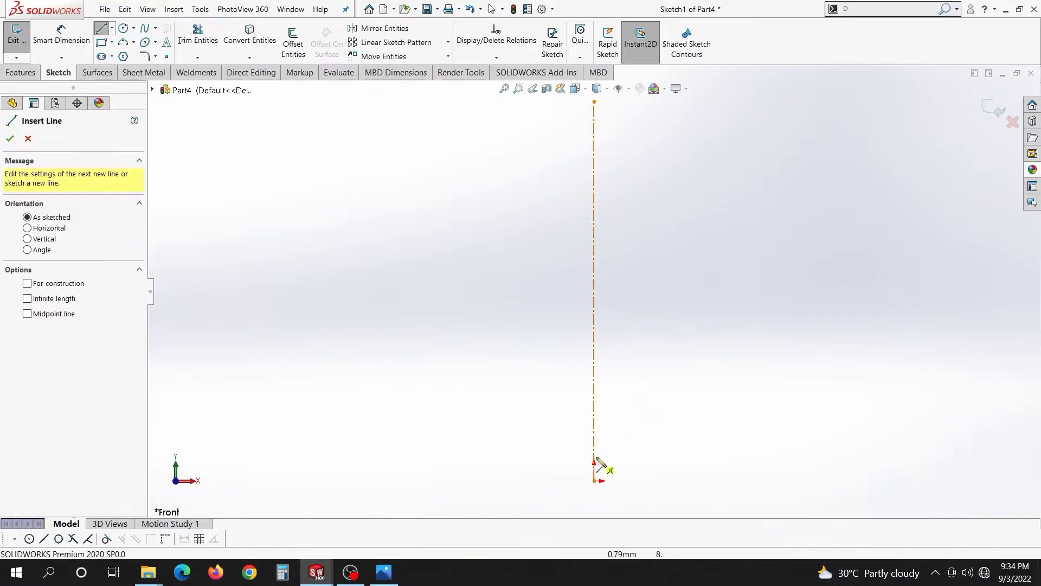
pyautogui.click(595, 480)
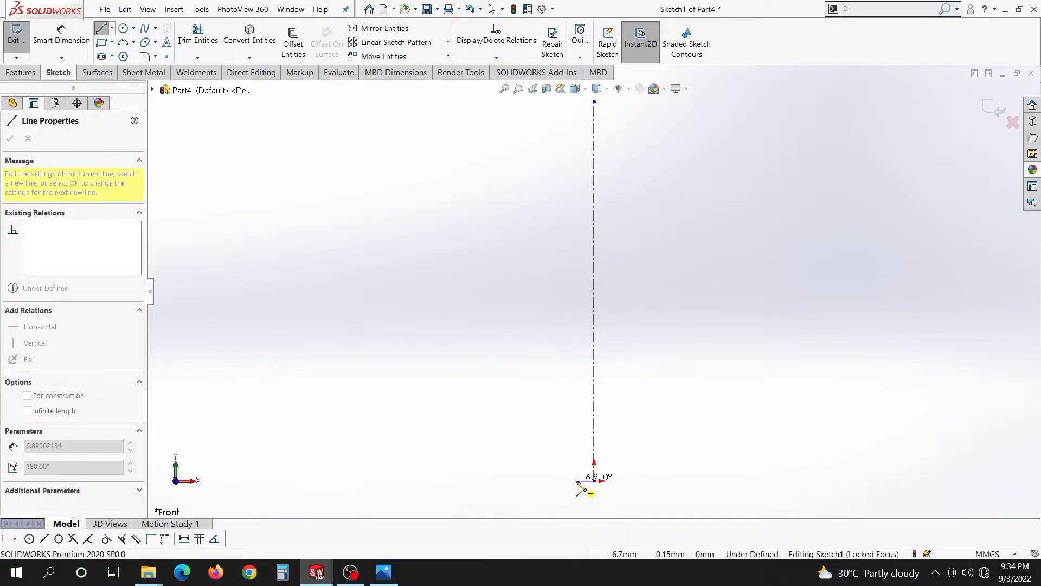
pyautogui.click(576, 480)
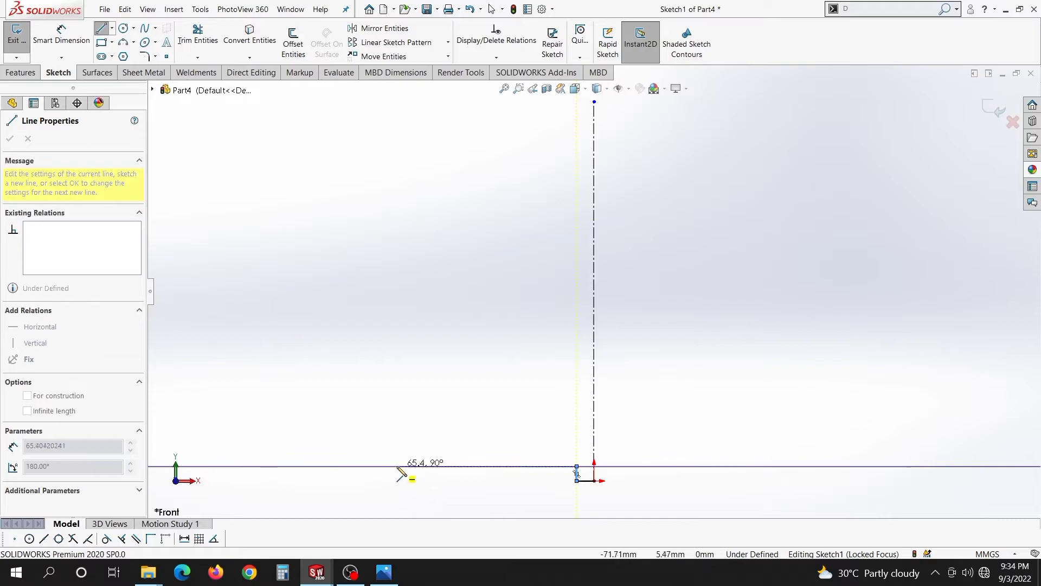
pyautogui.click(362, 466)
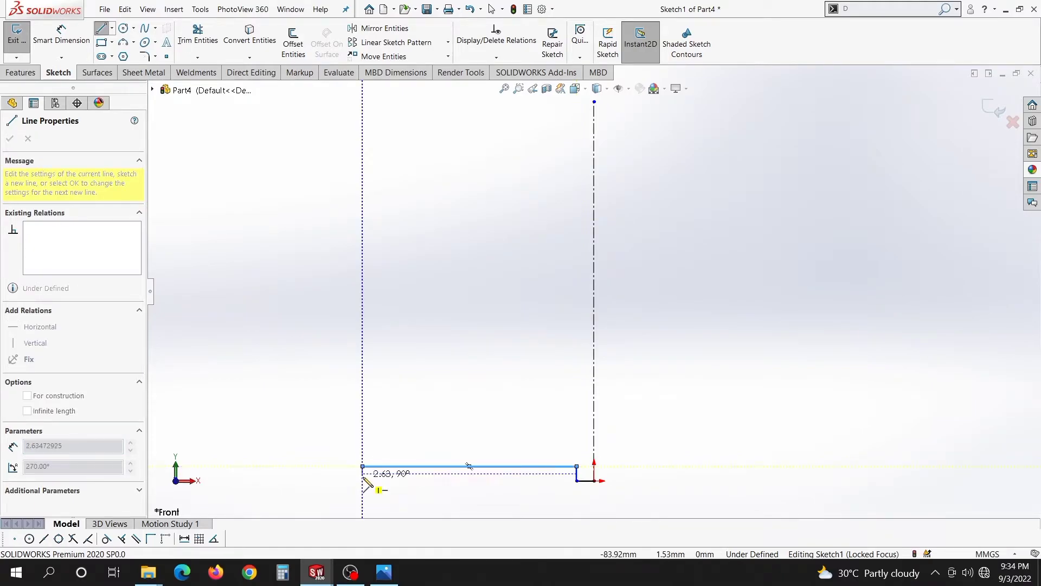
pyautogui.click(363, 480)
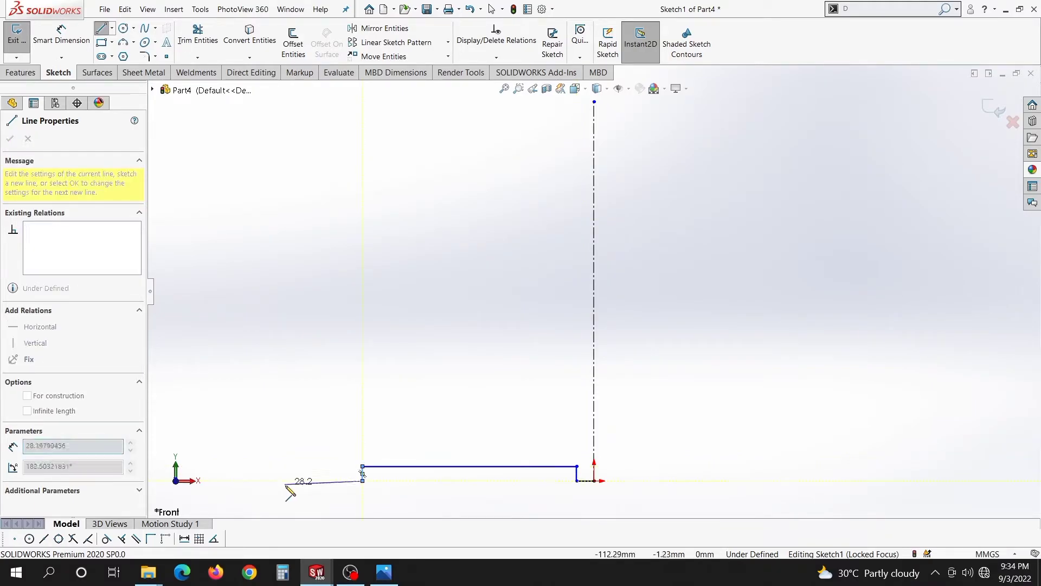
pyautogui.click(332, 481)
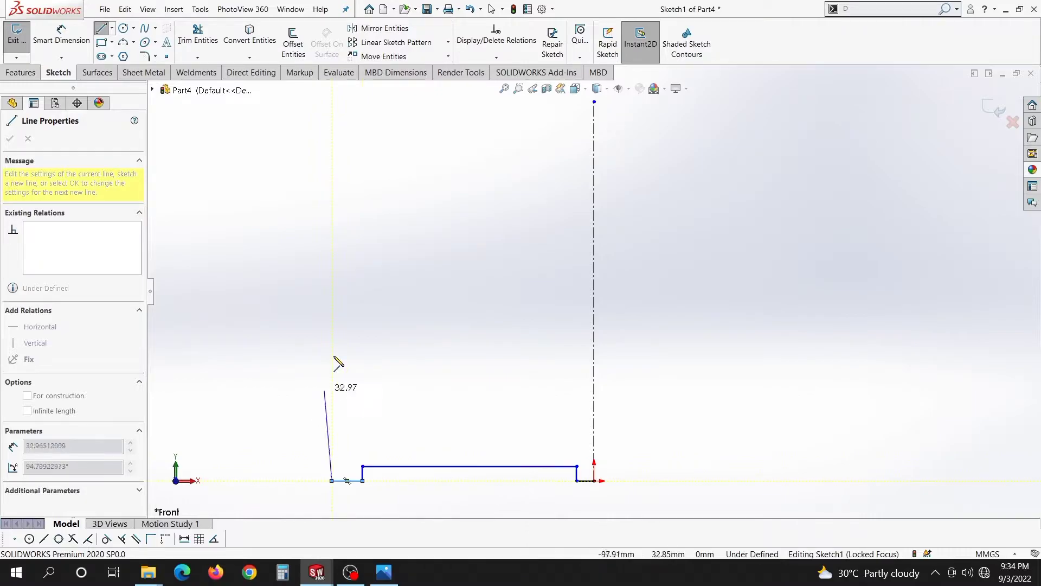
pyautogui.click(332, 401)
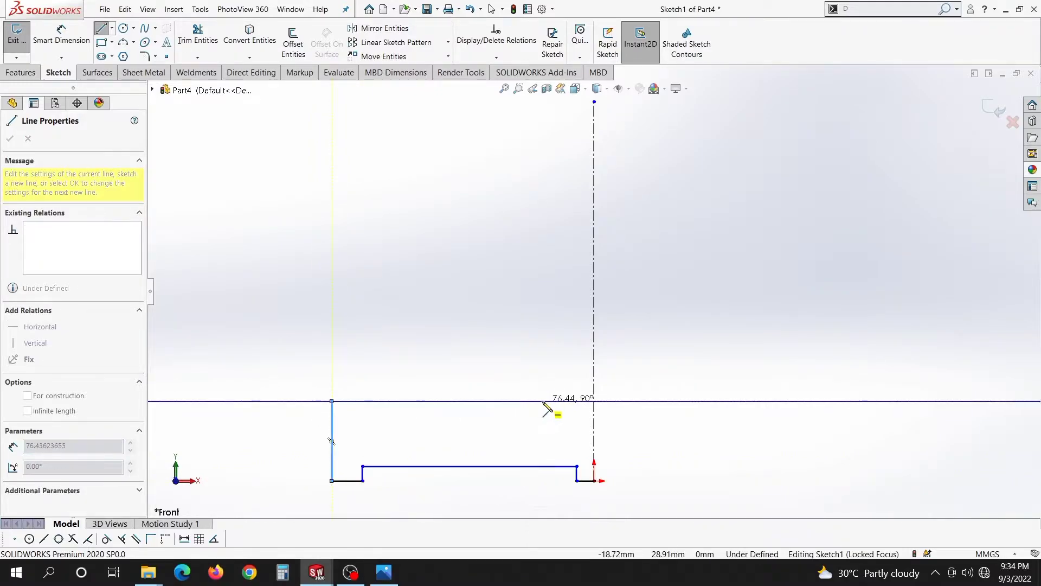
# - Complete the arm and inner edge with a quarter arc to the centerline, making the sloped edge horizontal
pyautogui.click(505, 396)
pyautogui.click(504, 202)
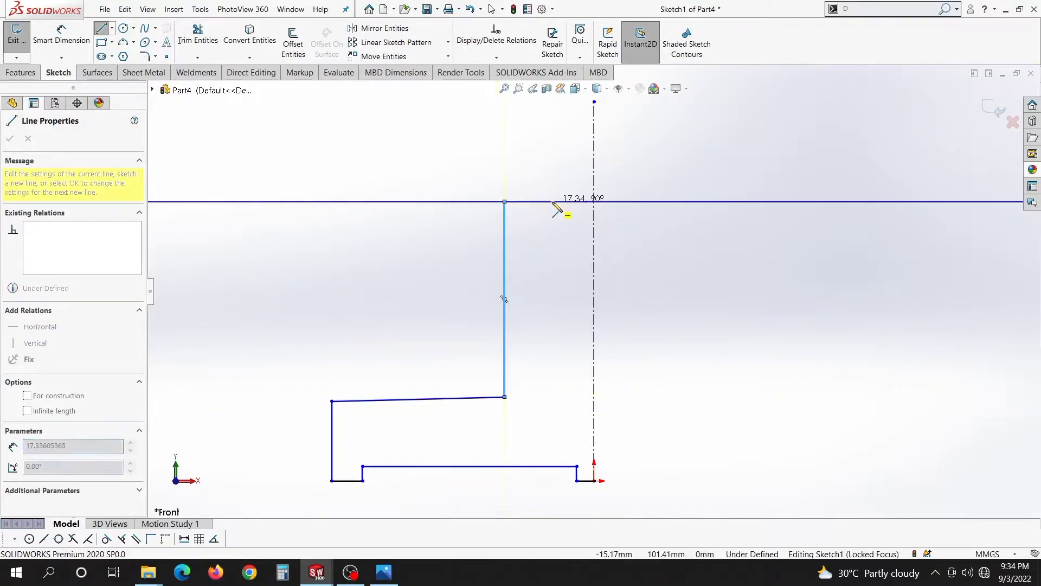
pyautogui.click(535, 201)
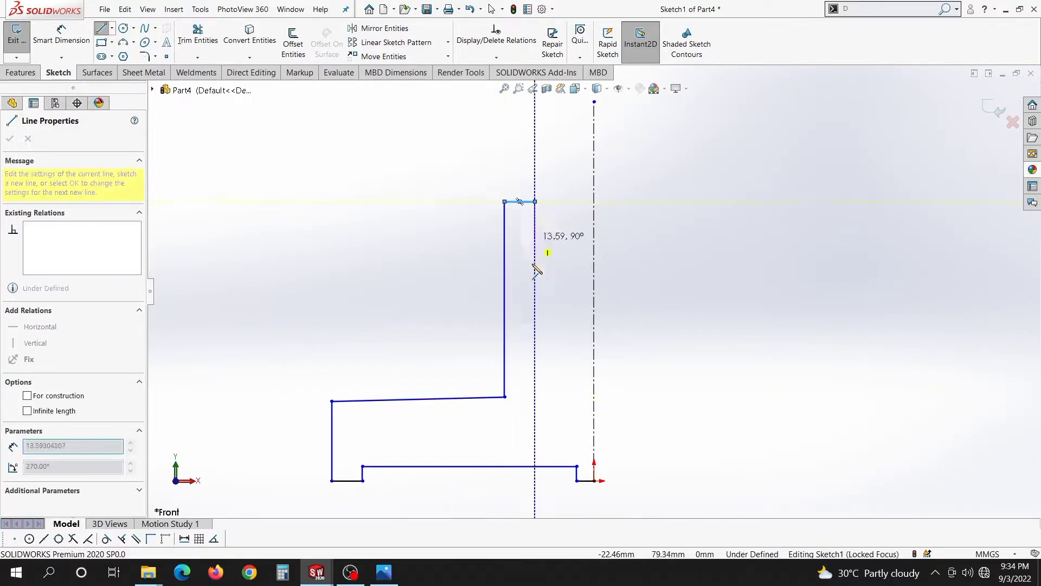
pyautogui.click(535, 304)
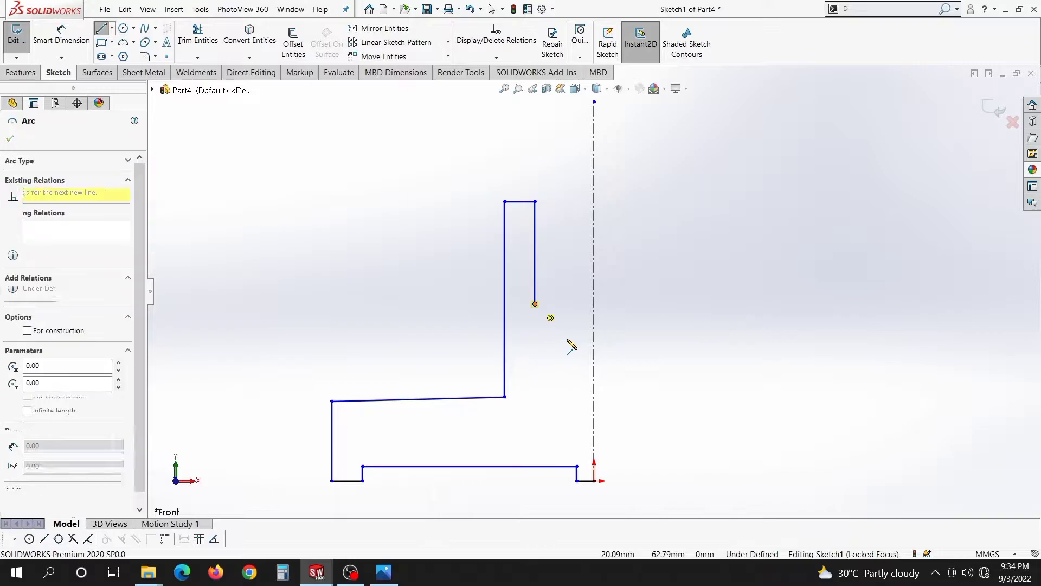
pyautogui.click(594, 363)
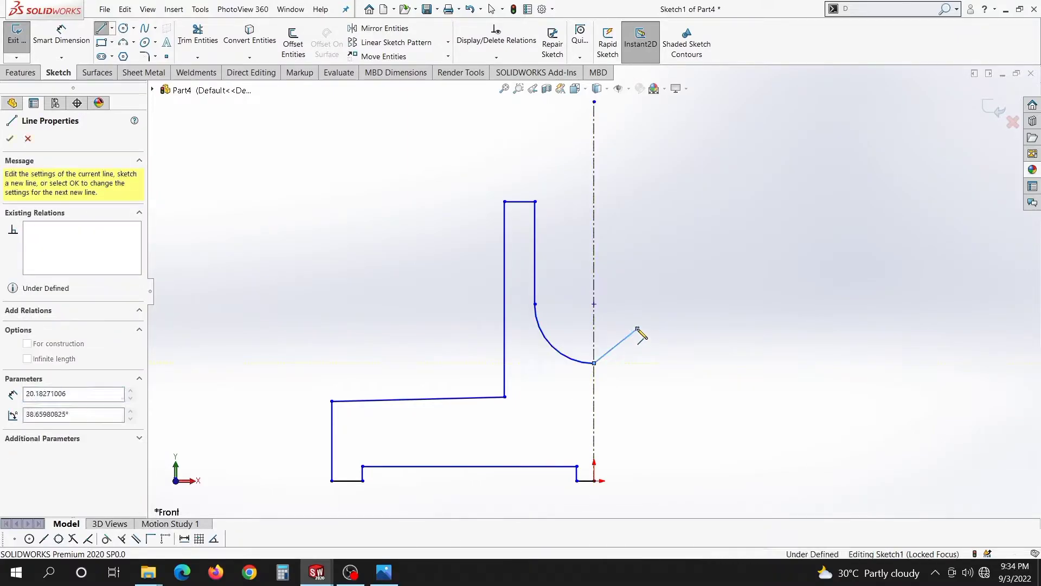
pyautogui.press('Escape')
pyautogui.moveTo(450, 417); pyautogui.dragTo(425, 333)
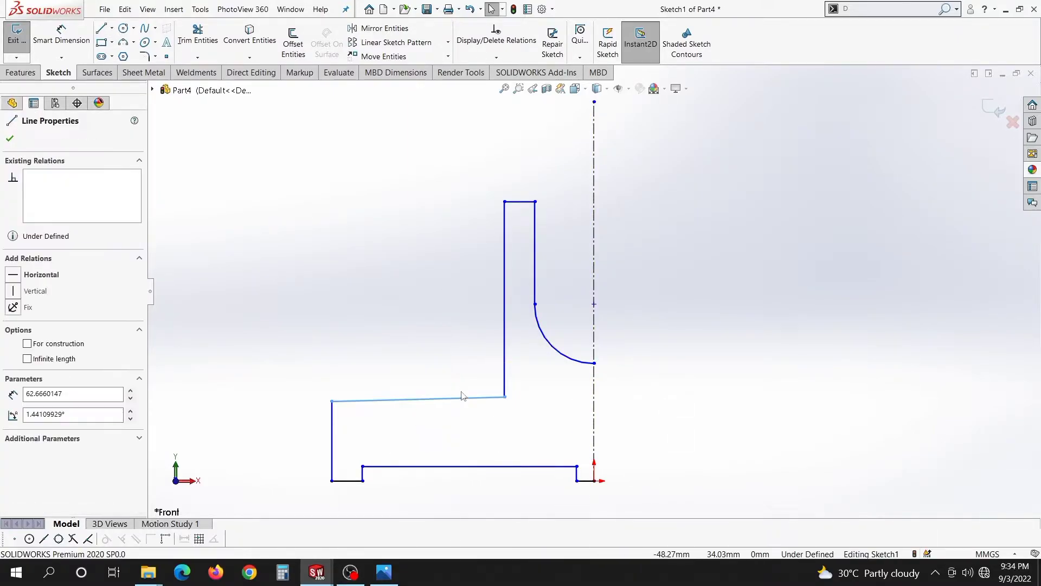
pyautogui.click(15, 275)
pyautogui.press('Escape')
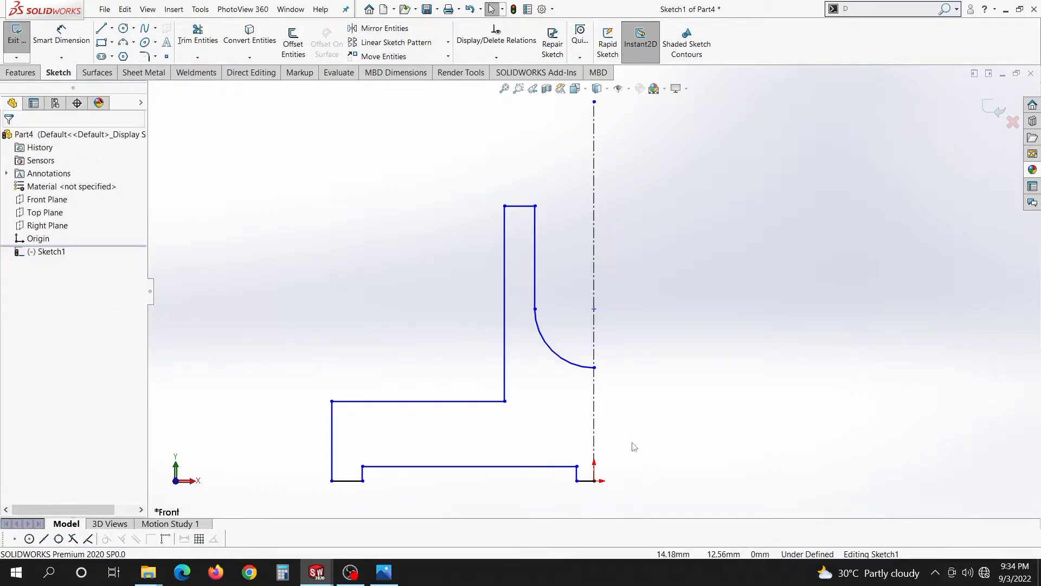
# - Dimension the short line beside the origin to 6 mm
pyautogui.press('s')
pyautogui.click(635, 462)
pyautogui.click(591, 481)
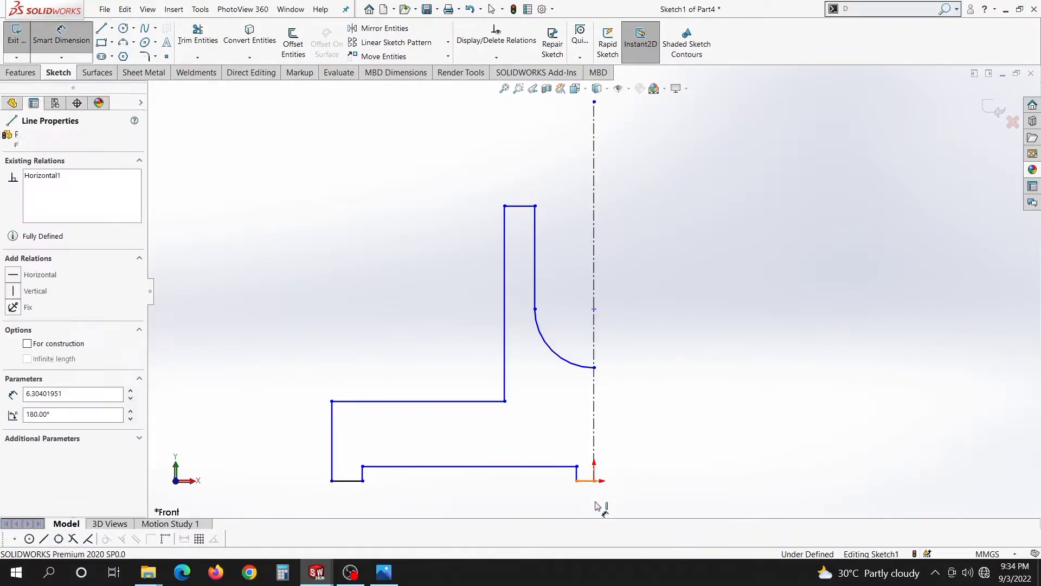
pyautogui.click(597, 505)
pyautogui.write('6')
pyautogui.press('Return')
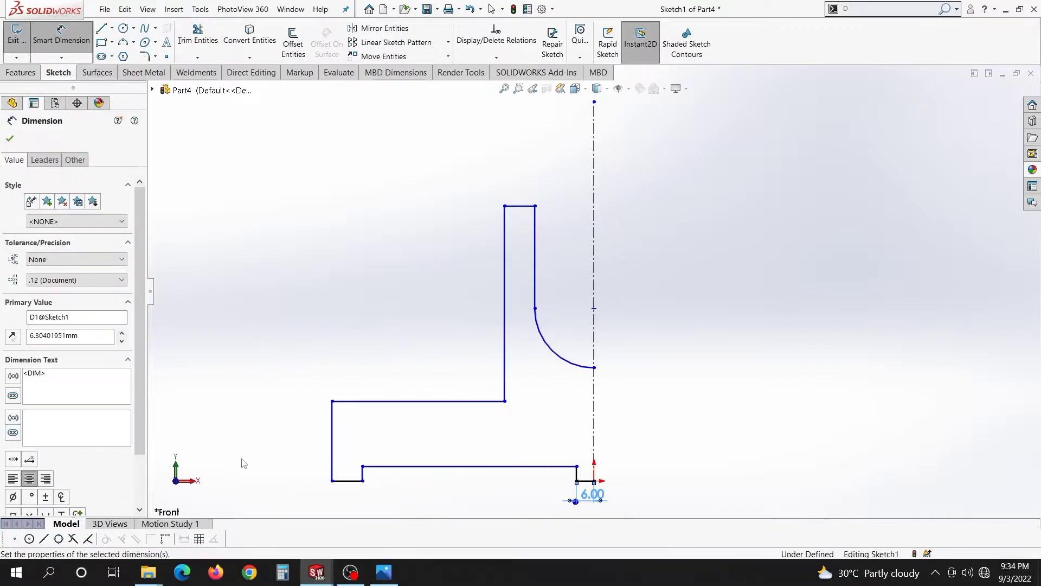
# - Dimension the bottom-left edge to 10 mm and the overall width to the centerline at 100 mm
pyautogui.click(347, 502)
pyautogui.click(353, 500)
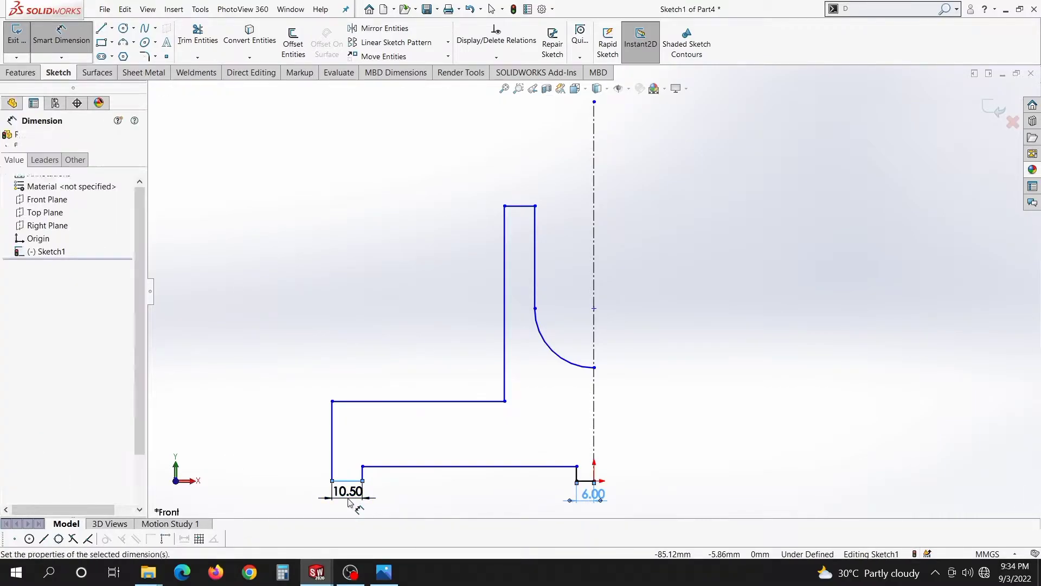
pyautogui.write('10')
pyautogui.press('Return')
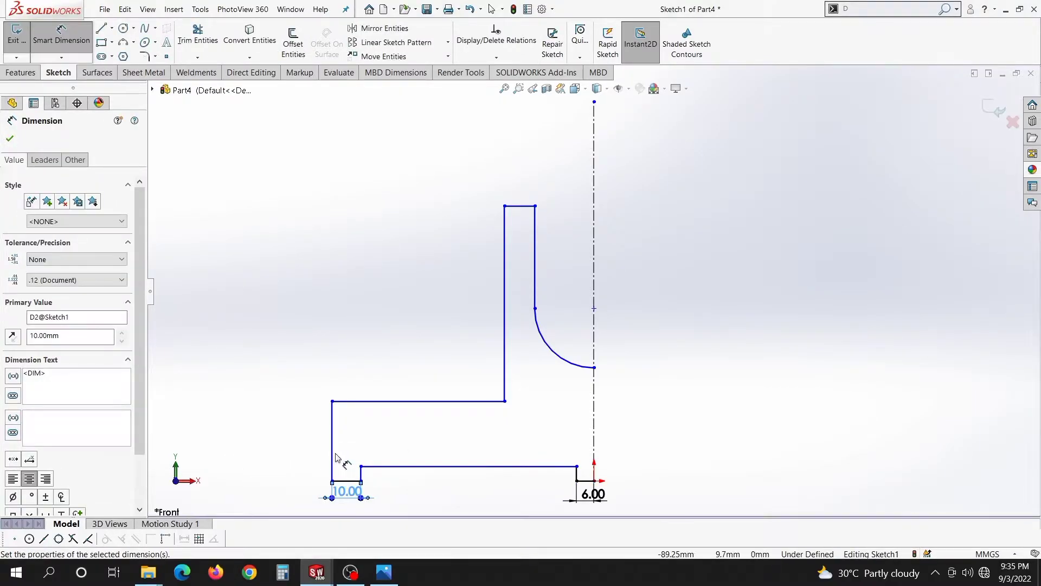
pyautogui.click(332, 458)
pyautogui.click(594, 444)
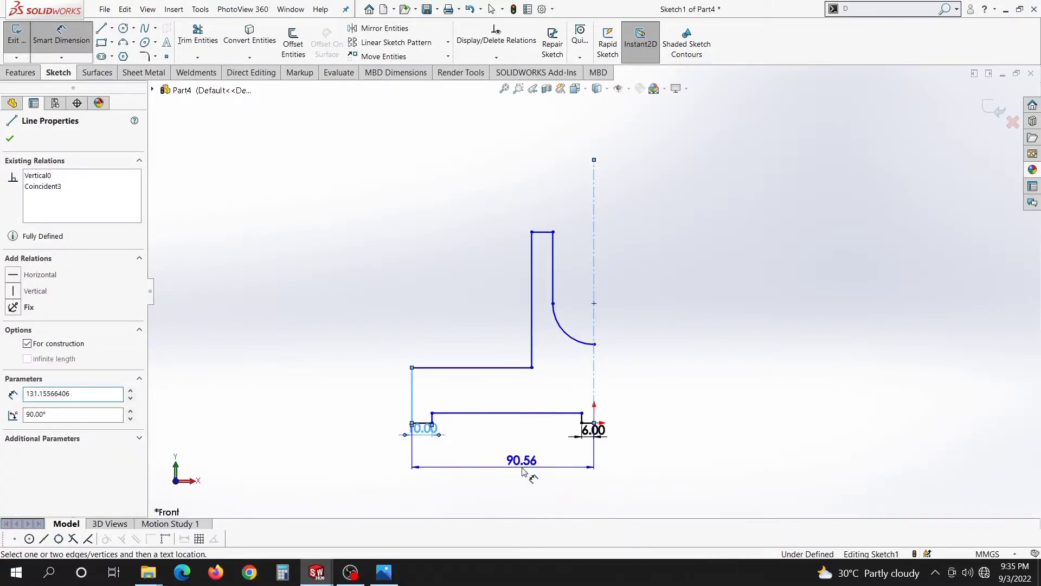
pyautogui.click(528, 472)
pyautogui.write('100')
pyautogui.press('Return')
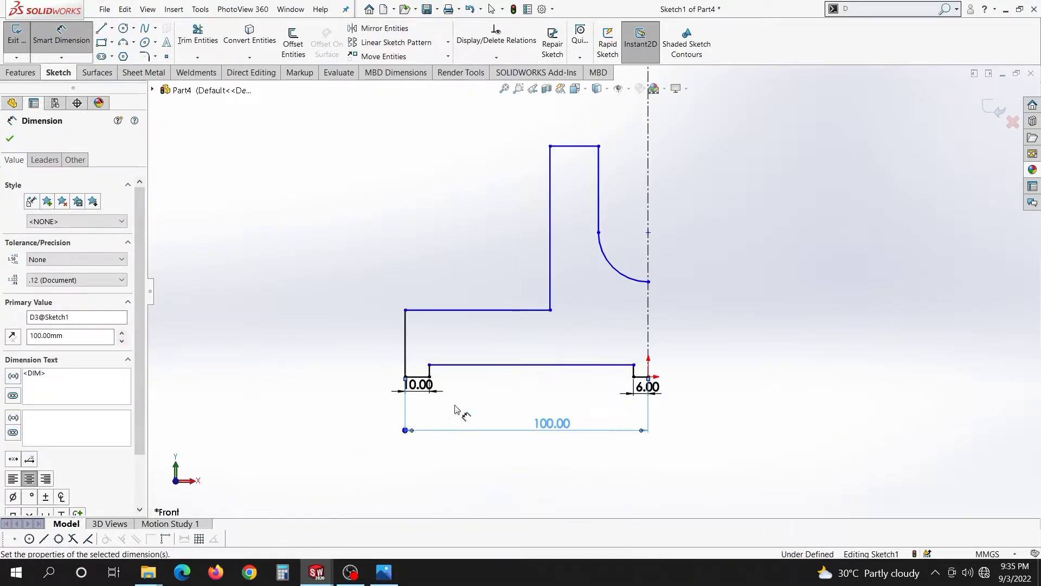
# - Dimension the left outer edge height to 25 mm
pyautogui.press('Escape')
pyautogui.click(420, 395)
pyautogui.rightClick(540, 395)
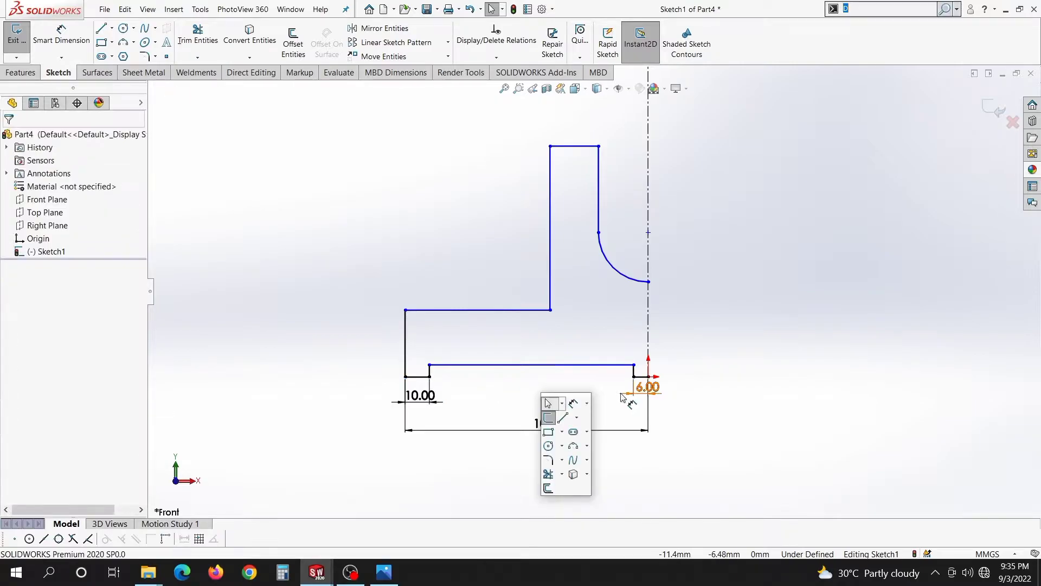
pyautogui.click(571, 400)
pyautogui.press('f')
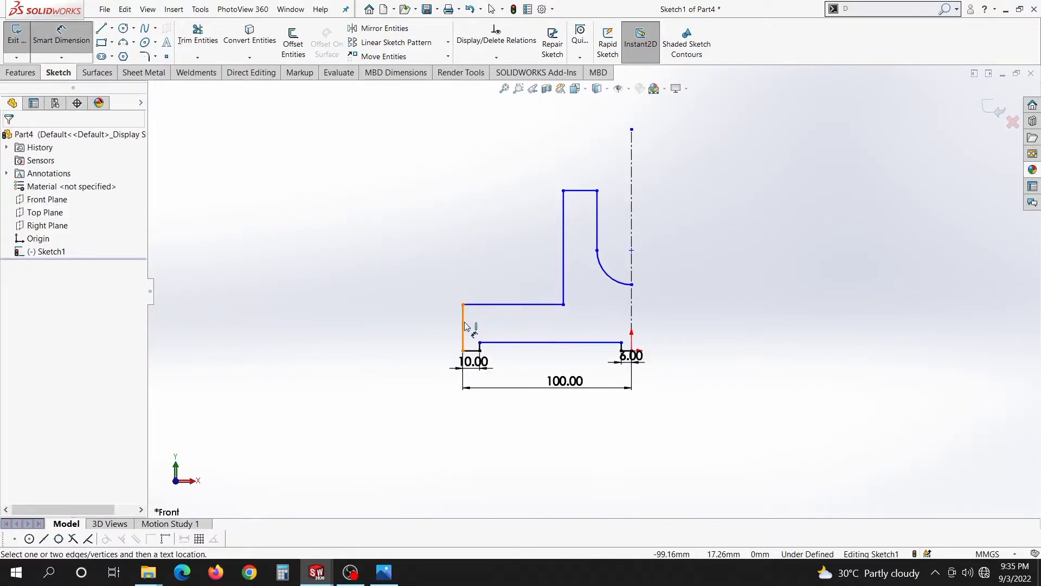
pyautogui.click(463, 325)
pyautogui.click(409, 323)
pyautogui.write('25')
pyautogui.press('Return')
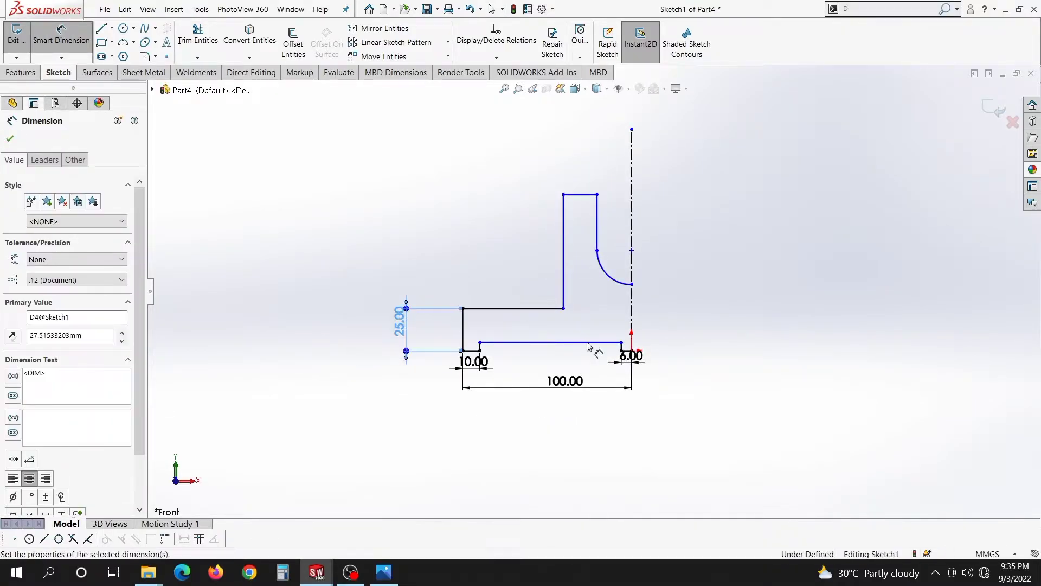
pyautogui.scroll(-5, 541, 355)
pyautogui.press('Escape')
pyautogui.press('Escape')
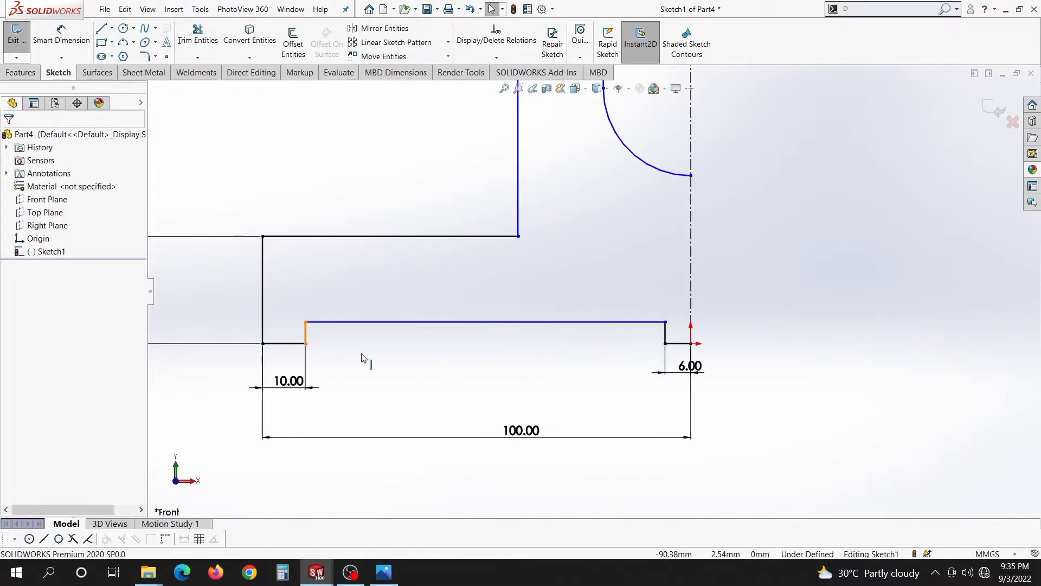
# - Make the two short bottom step lines equal in length
pyautogui.click(306, 332)
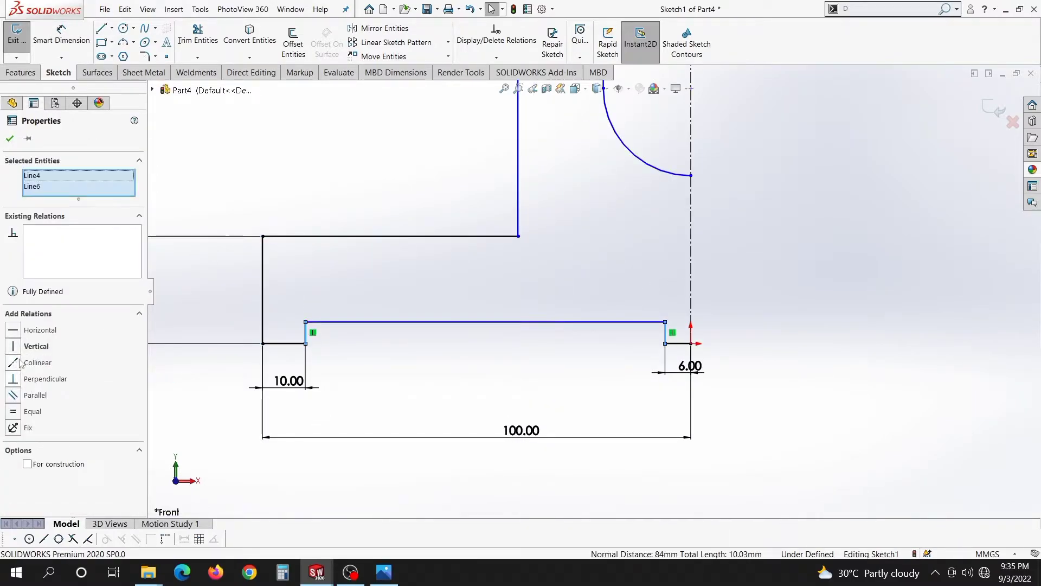
pyautogui.click(16, 411)
pyautogui.click(521, 357)
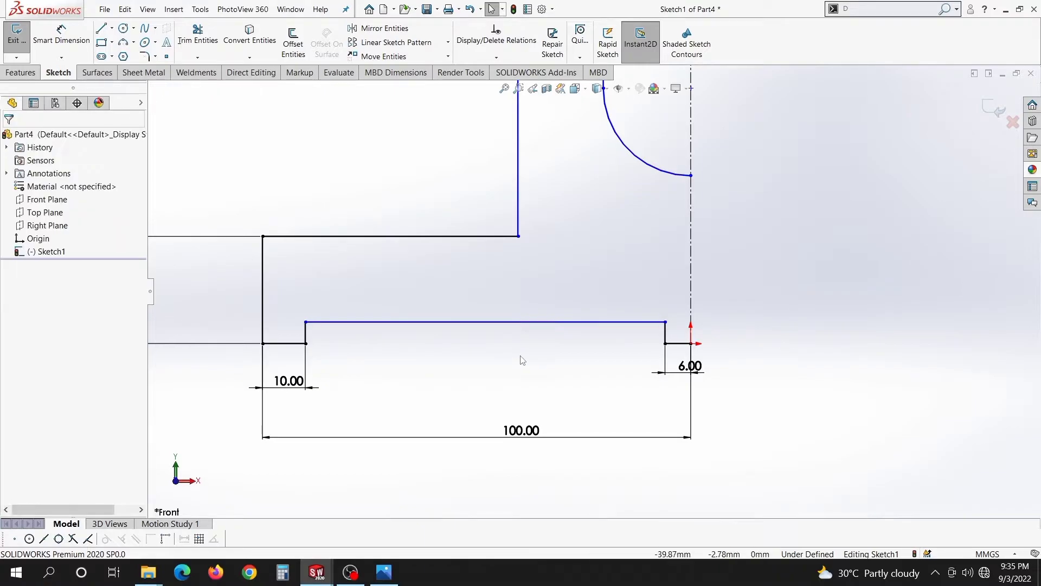
pyautogui.press('s')
# - Set the step height dimension to 4 mm
pyautogui.click(564, 365)
pyautogui.click(305, 339)
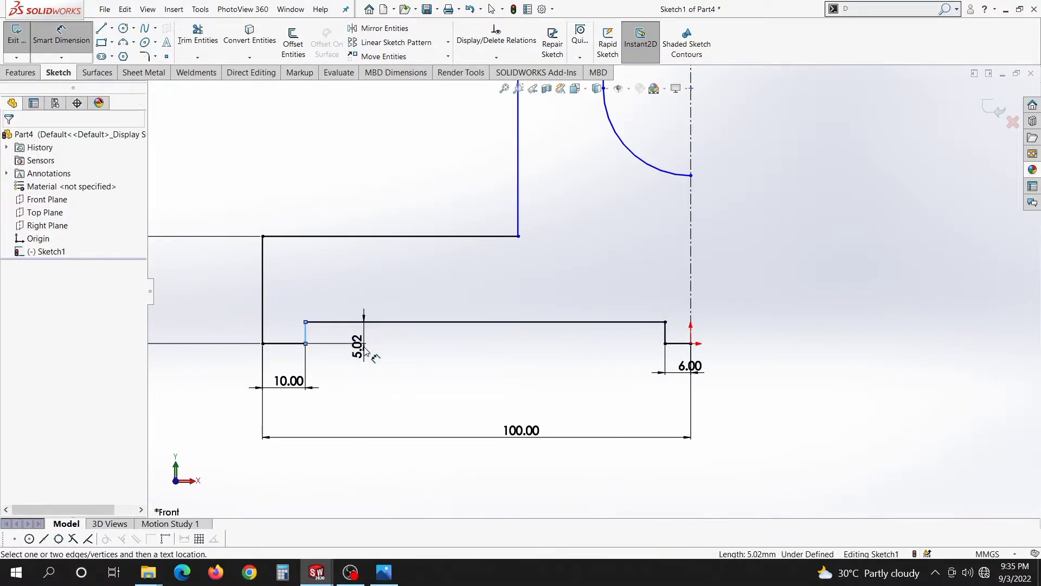
pyautogui.click(373, 346)
pyautogui.write('4')
pyautogui.press('Return')
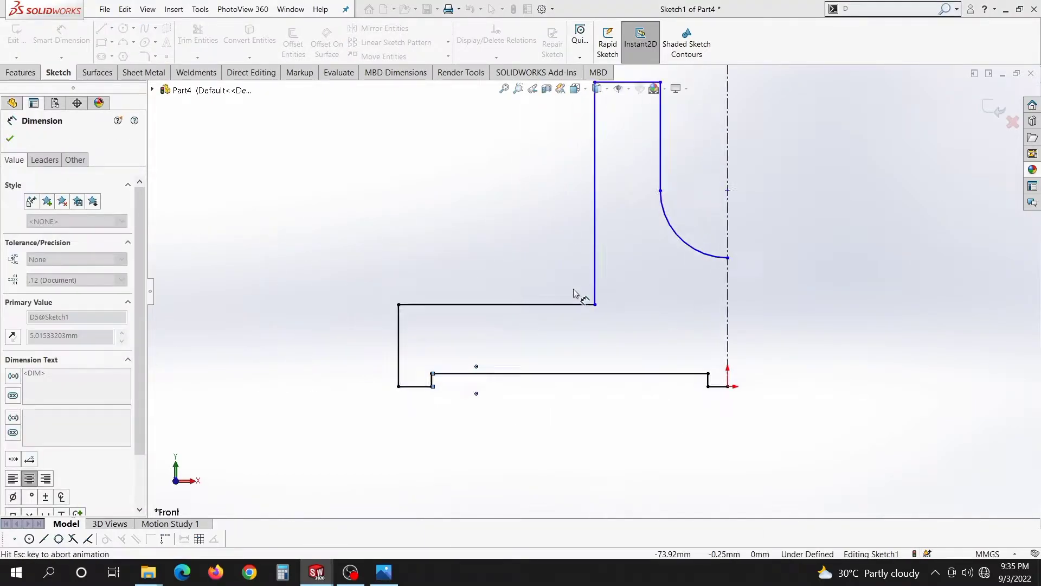
pyautogui.scroll(3, 573, 289)
pyautogui.press('Escape')
pyautogui.press('s')
# - Dimension the arm's top line to 13 mm width
pyautogui.click(700, 247)
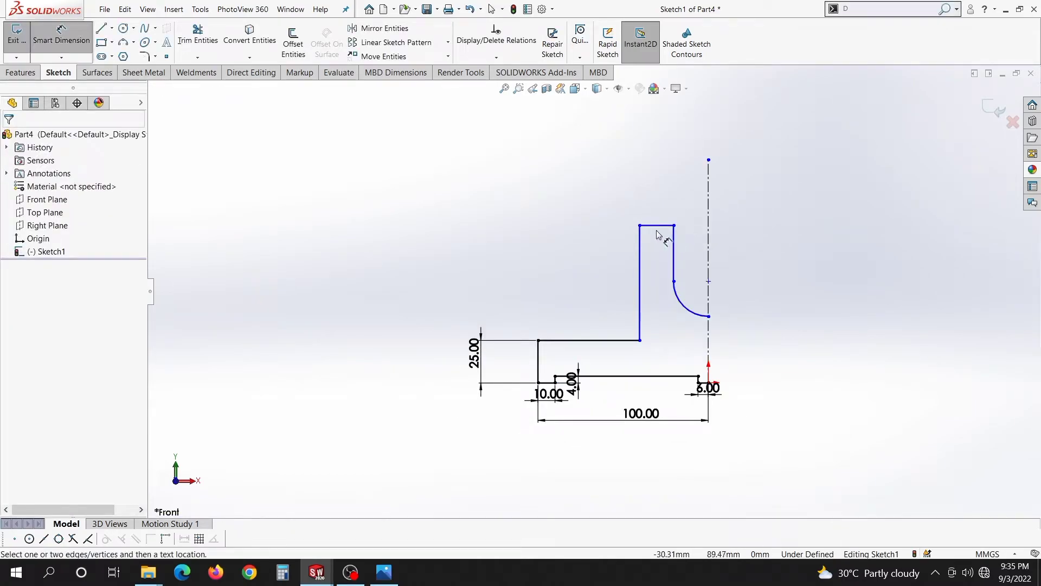
pyautogui.click(660, 228)
pyautogui.click(663, 169)
pyautogui.write('13')
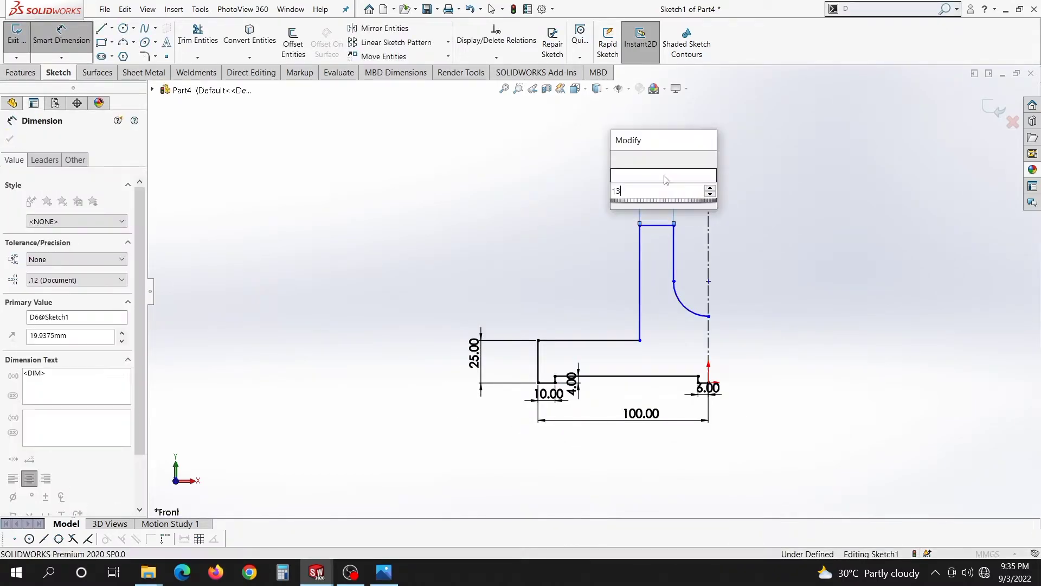
pyautogui.press('Return')
pyautogui.write('13')
pyautogui.press('Return')
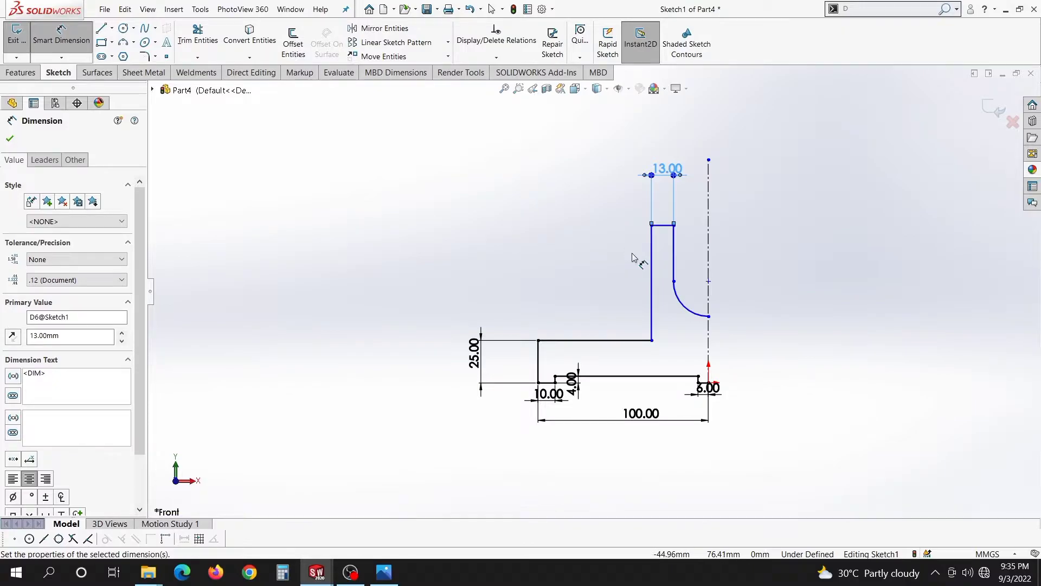
# - Dimension the arm height from its top line to the arc end as 32 mm
pyautogui.click(662, 224)
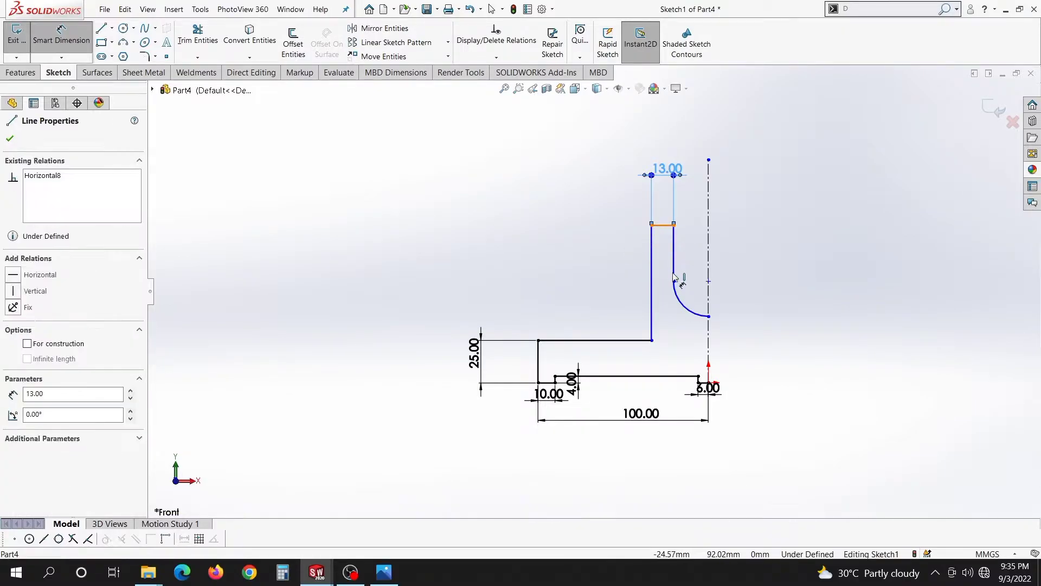
pyautogui.click(708, 281)
pyautogui.click(569, 260)
pyautogui.write('32.92216797mm')
pyautogui.press('Return')
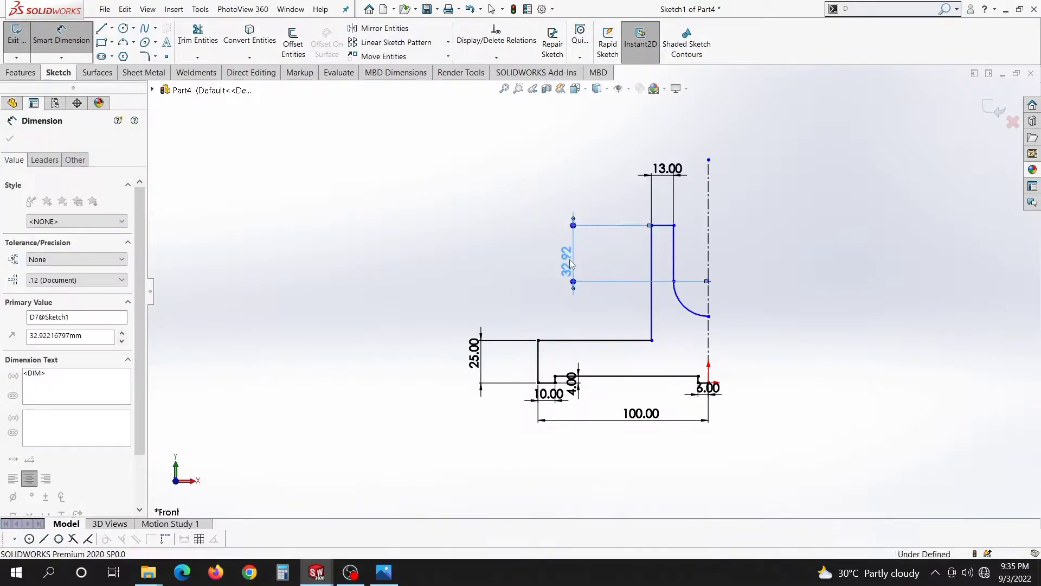
pyautogui.scroll(-2, 759, 282)
pyautogui.press('Escape')
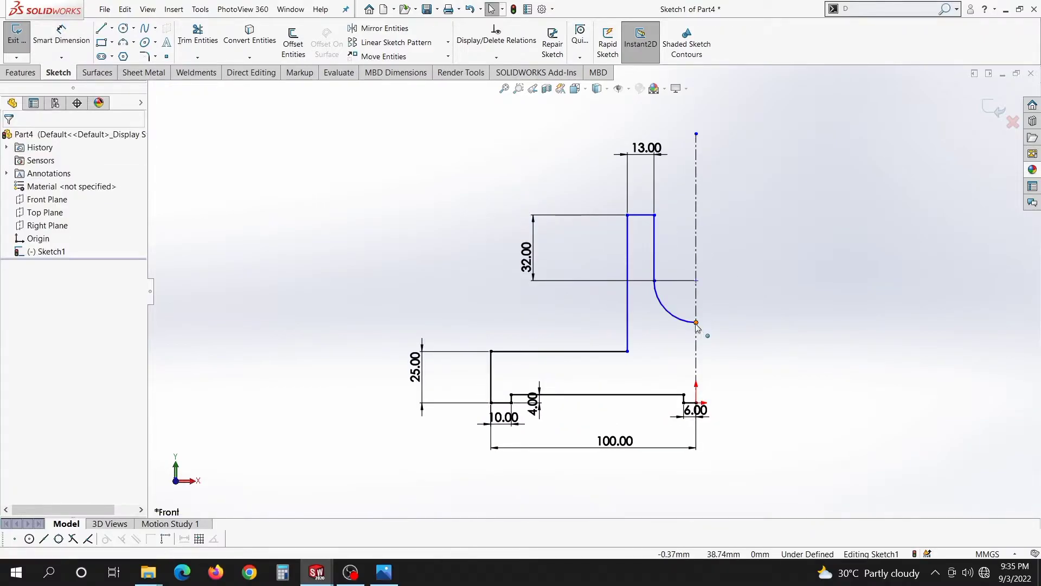
# - Make the arc's lower end horizontal with the inner arm corner, then box-select the half profile
pyautogui.click(697, 322)
pyautogui.keyDown('ctrl'); pyautogui.click(628, 351); pyautogui.keyUp('ctrl')
pyautogui.click(32, 330)
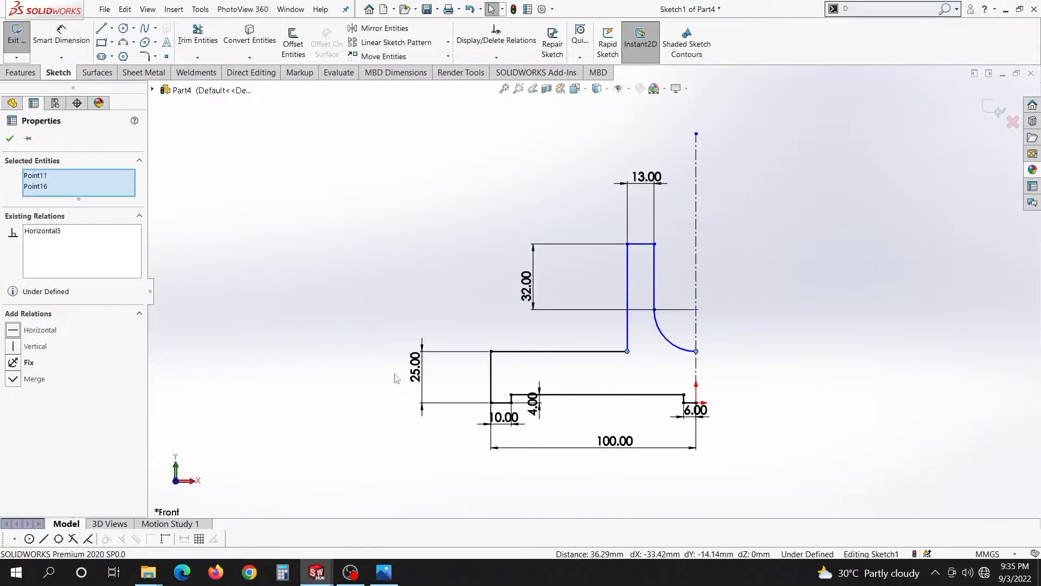
pyautogui.press('Escape')
pyautogui.moveTo(364, 171); pyautogui.dragTo(799, 494)
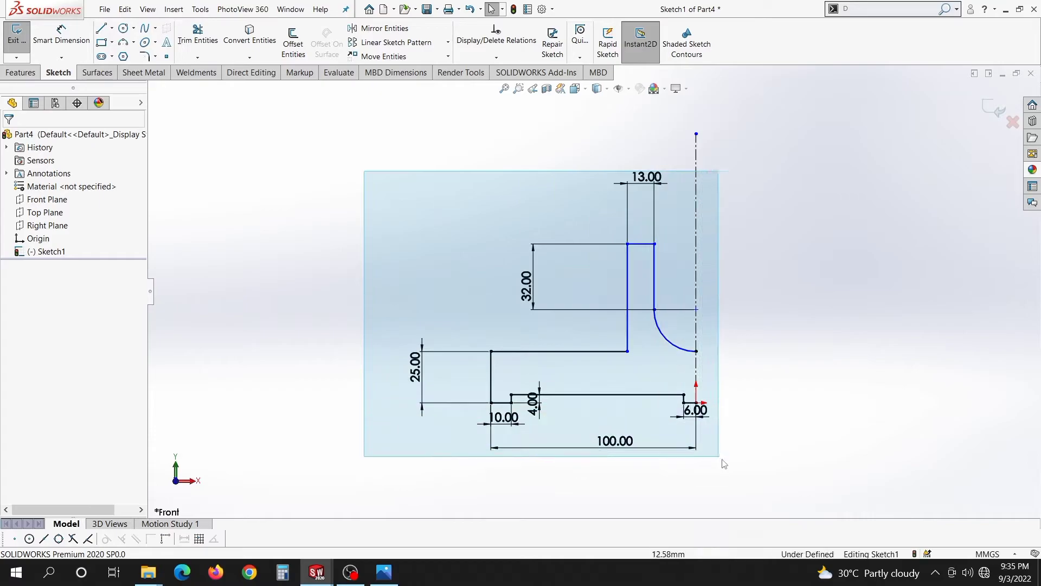
# - Mirror the selected lines and Arc1 about the vertical centerline to form the full outline
pyautogui.click(379, 28)
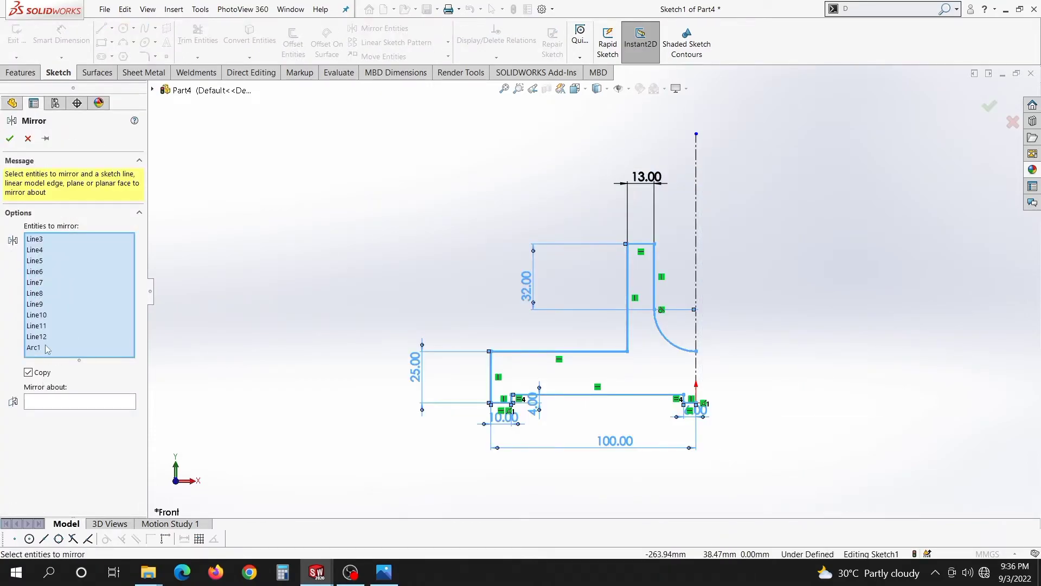
pyautogui.rightClick(46, 348)
pyautogui.click(68, 363)
pyautogui.click(69, 398)
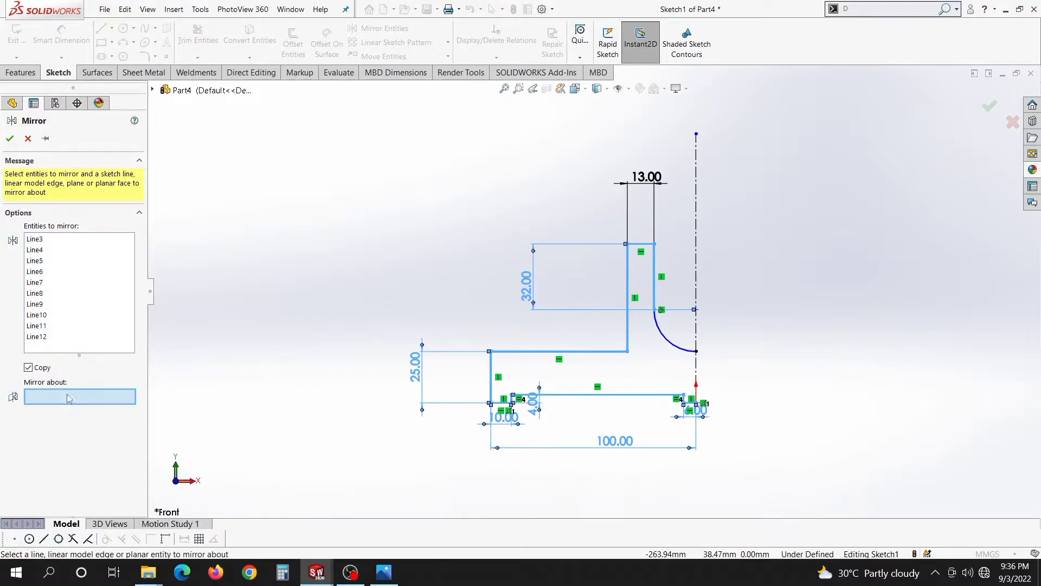
pyautogui.click(696, 271)
pyautogui.click(60, 336)
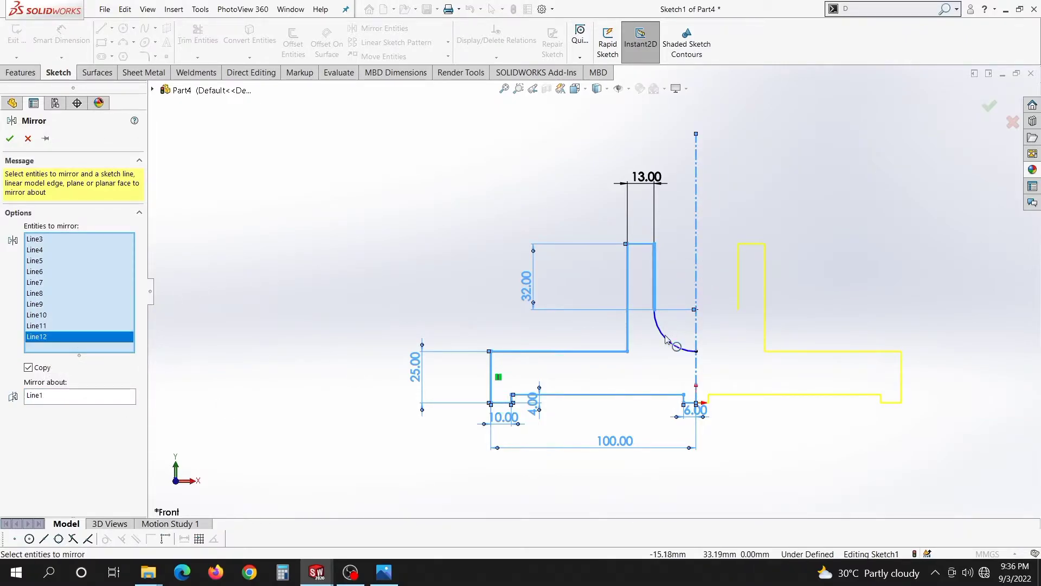
pyautogui.click(666, 338)
pyautogui.click(10, 138)
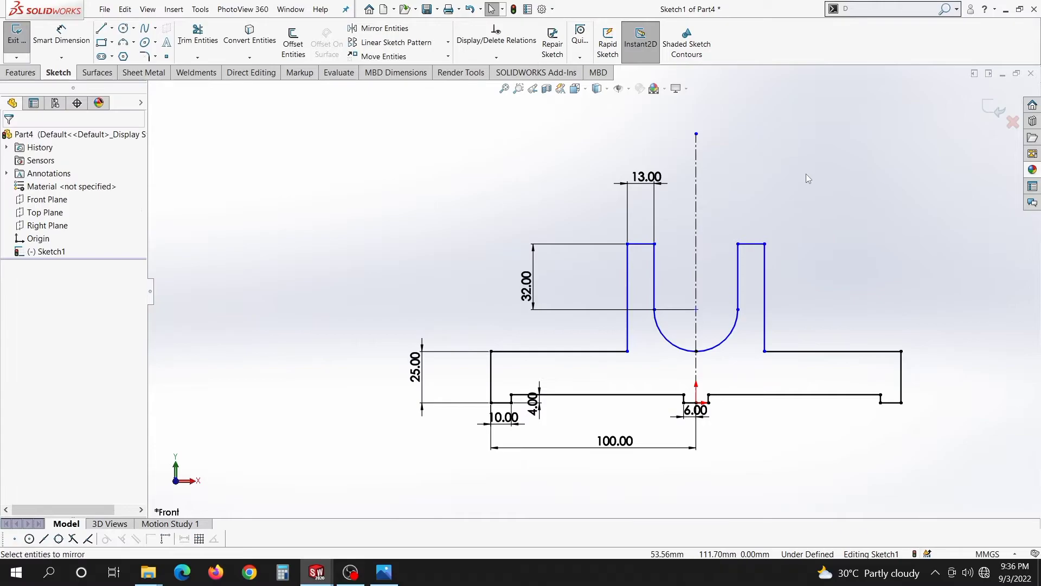
# - Dimension the slot's inner walls 38 mm apart, discarding the redundant right-arm dimension
pyautogui.press('s')
pyautogui.click(890, 248)
pyautogui.click(655, 269)
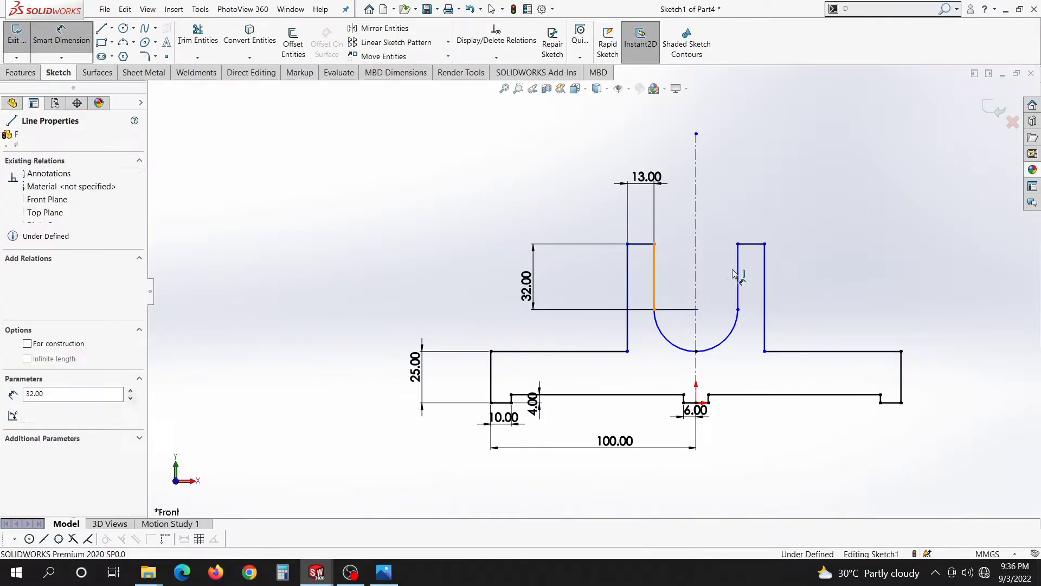
pyautogui.click(738, 275)
pyautogui.click(717, 222)
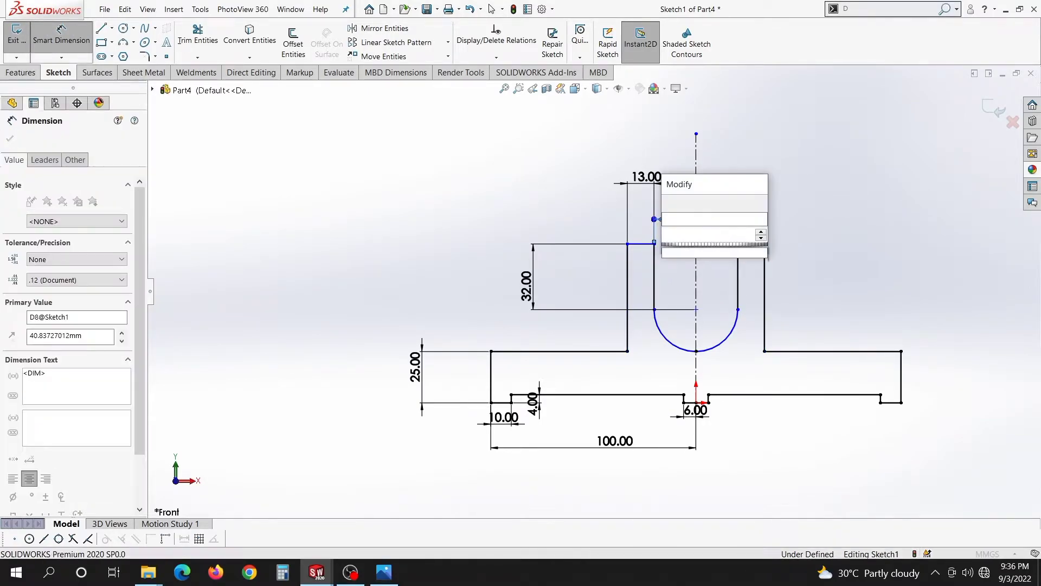
pyautogui.write('38')
pyautogui.press('Return')
pyautogui.click(746, 244)
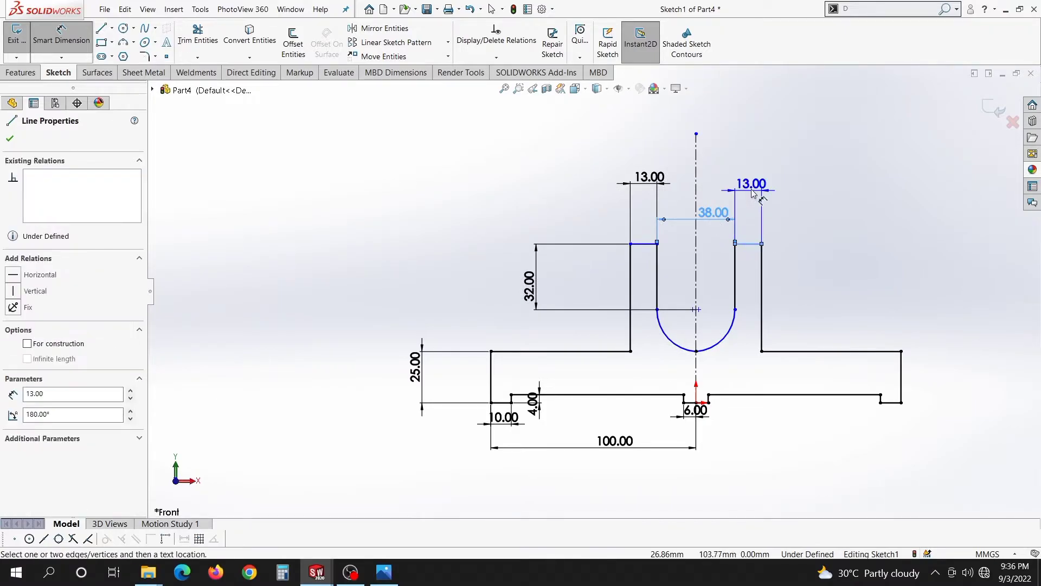
pyautogui.click(751, 187)
pyautogui.press('Return')
pyautogui.press('Escape')
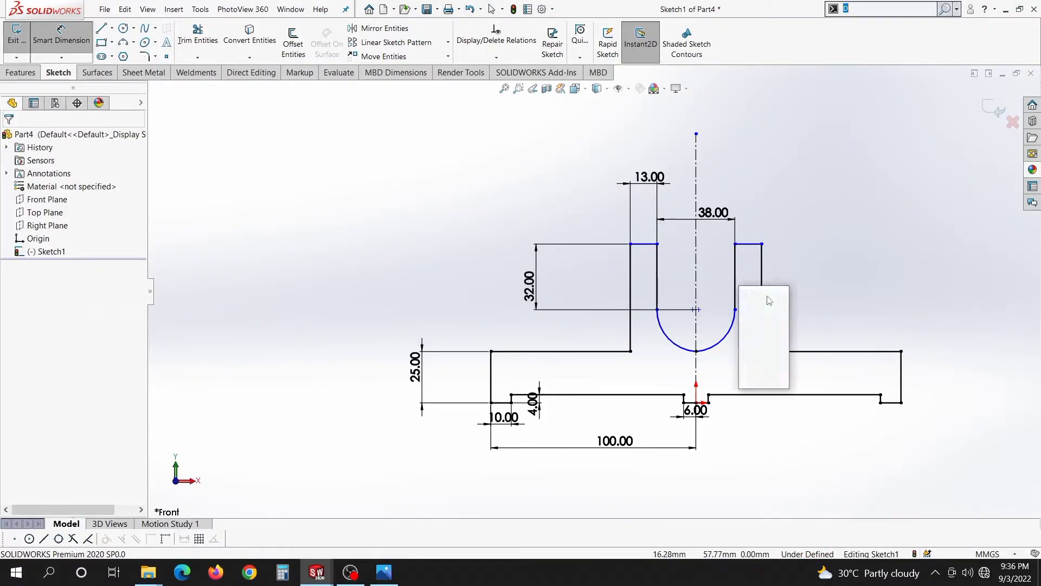
pyautogui.press('Escape')
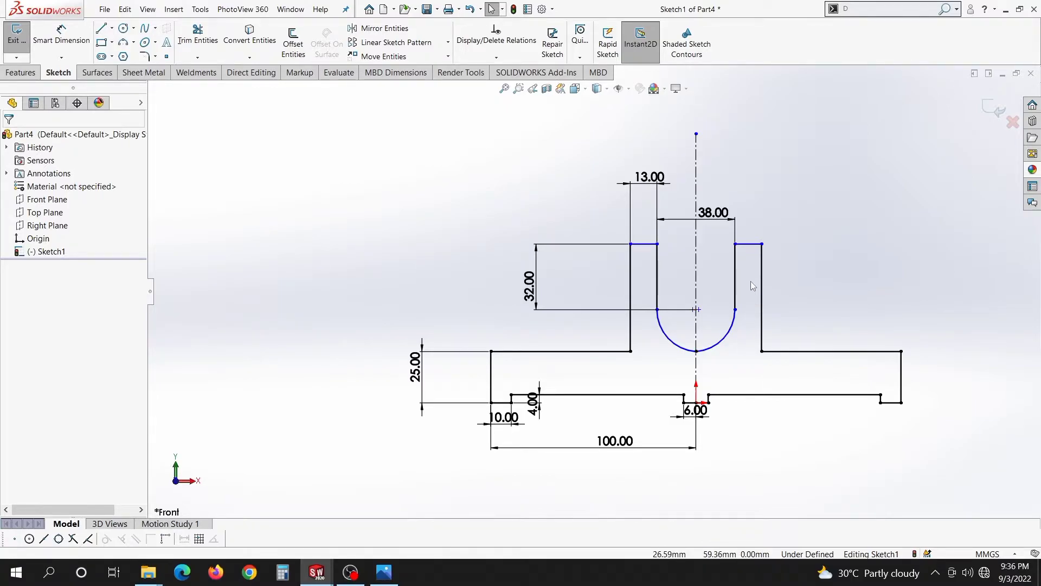
# - Add a Coincident relation putting the arc centre on the centerline
pyautogui.click(699, 310)
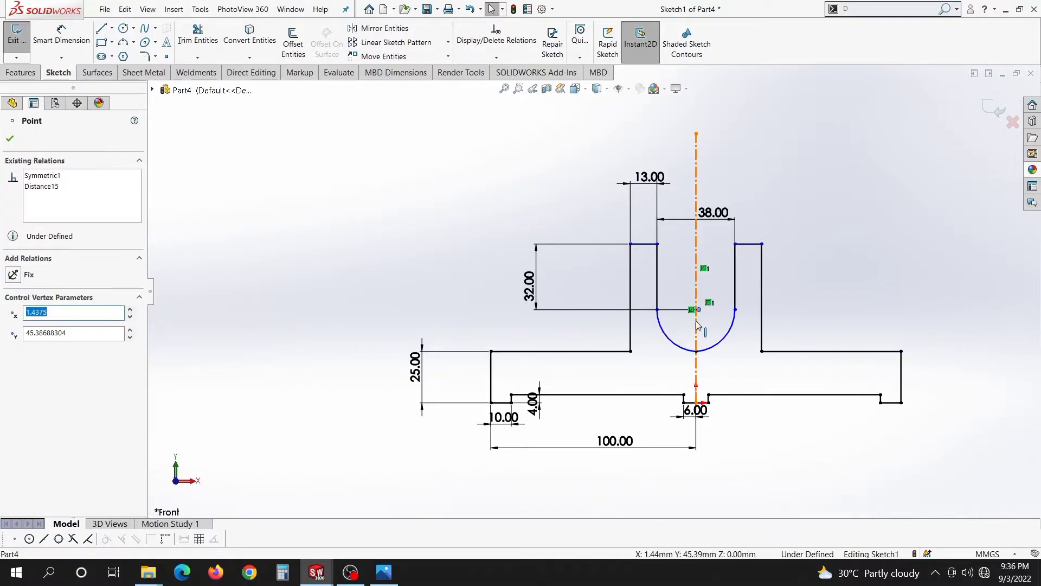
pyautogui.keyDown('ctrl'); pyautogui.click(701, 335); pyautogui.keyUp('ctrl')
pyautogui.click(13, 346)
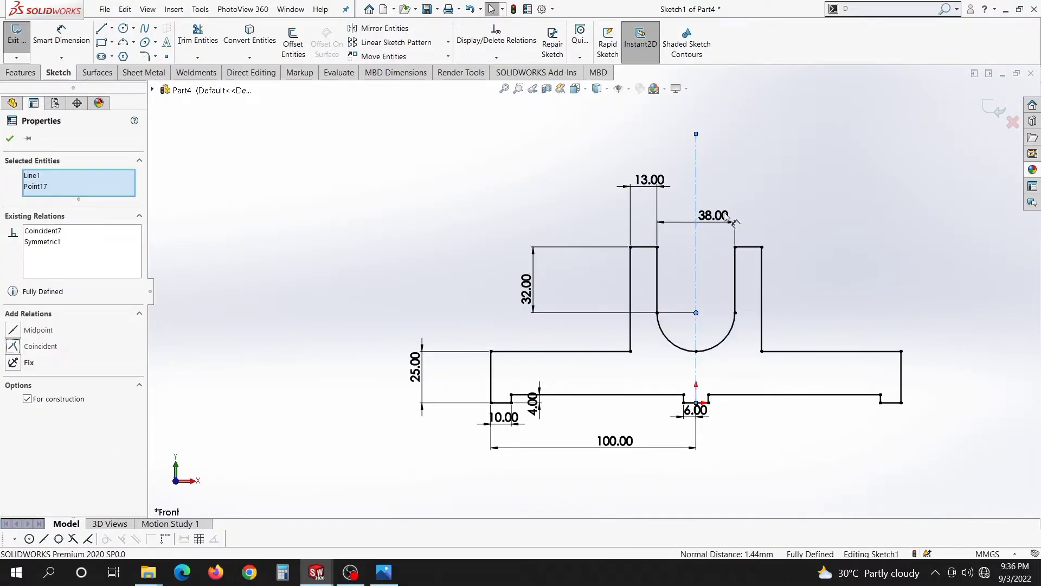
pyautogui.click(789, 244)
pyautogui.scroll(2, 759, 255)
pyautogui.scroll(1, 704, 272)
pyautogui.scroll(-1, 705, 273)
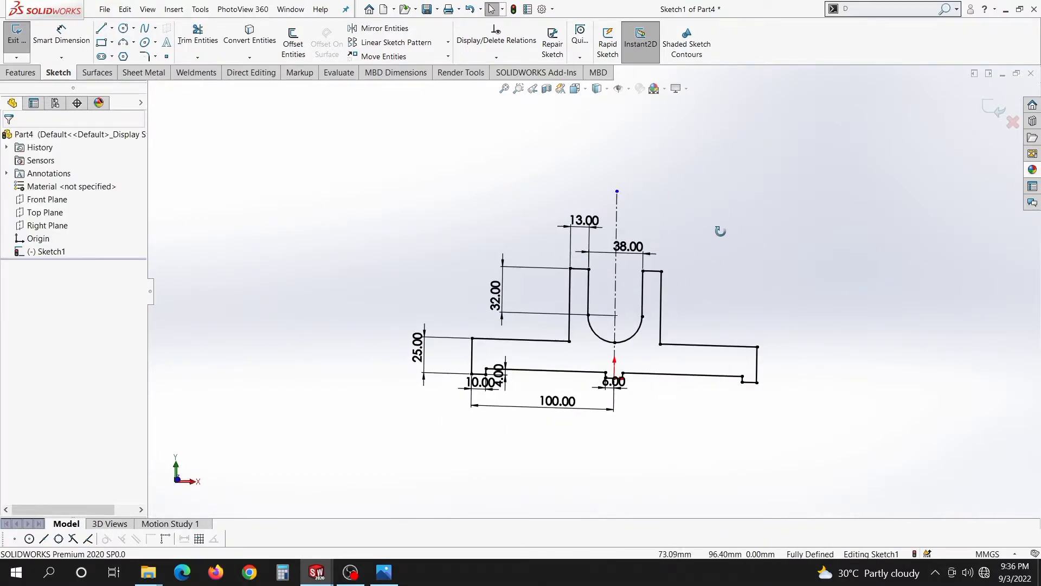
pyautogui.scroll(-2, 682, 299)
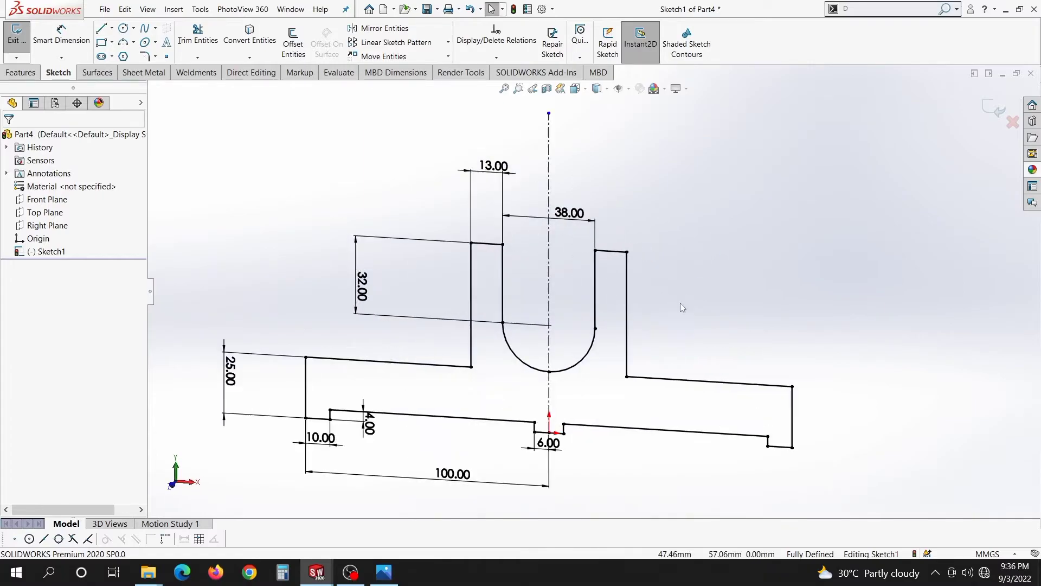
# - Round both arm-to-base corners with 13 mm sketch fillets
pyautogui.click(143, 56)
pyautogui.click(629, 374)
pyautogui.click(463, 365)
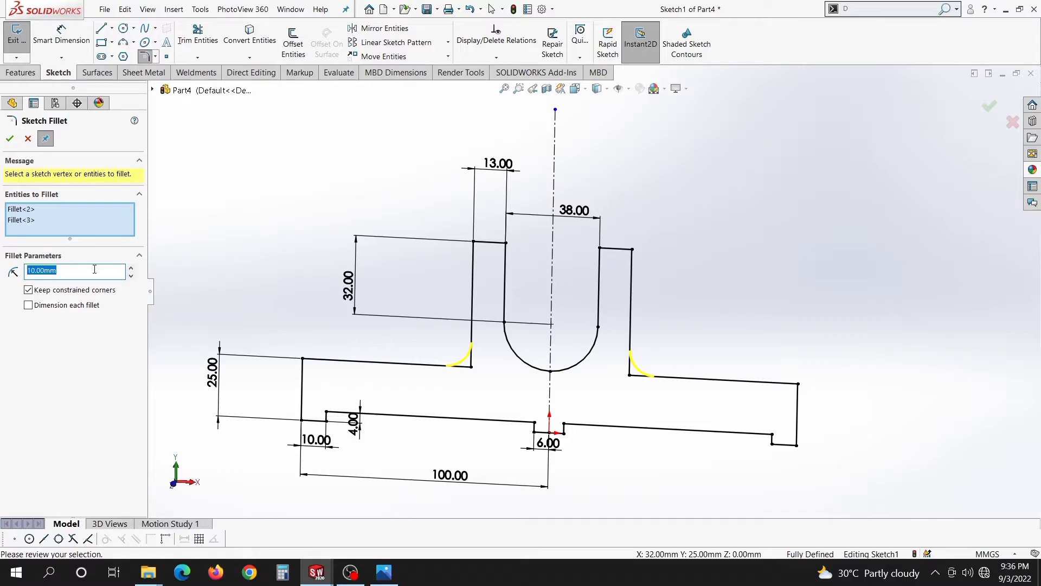
pyautogui.click(10, 139)
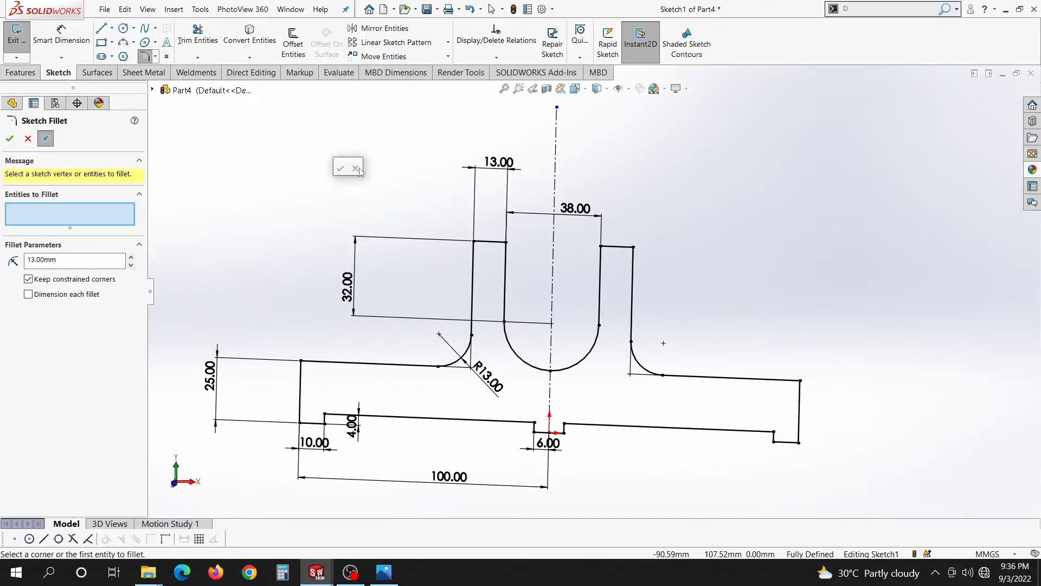
pyautogui.click(341, 169)
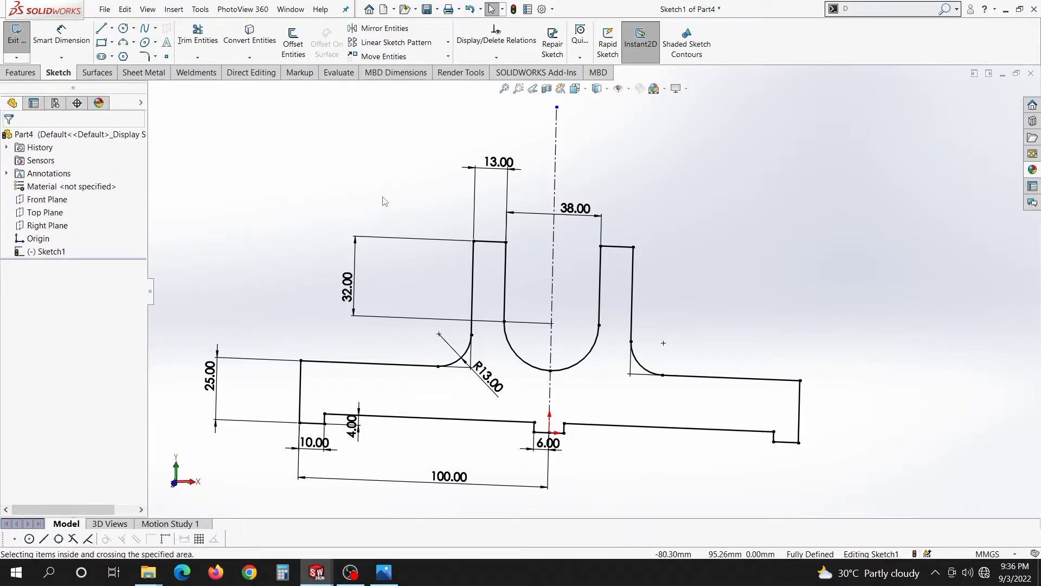
# - Exit the sketch and extrude the profile 50 mm into Boss-Extrude1
pyautogui.hotkey('ctrl', 'b')
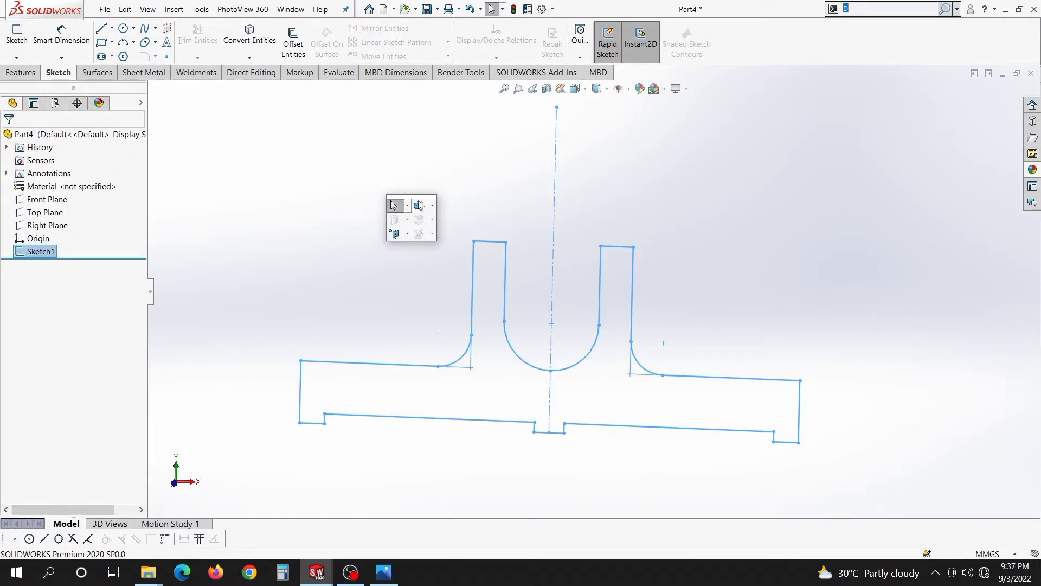
pyautogui.click(419, 205)
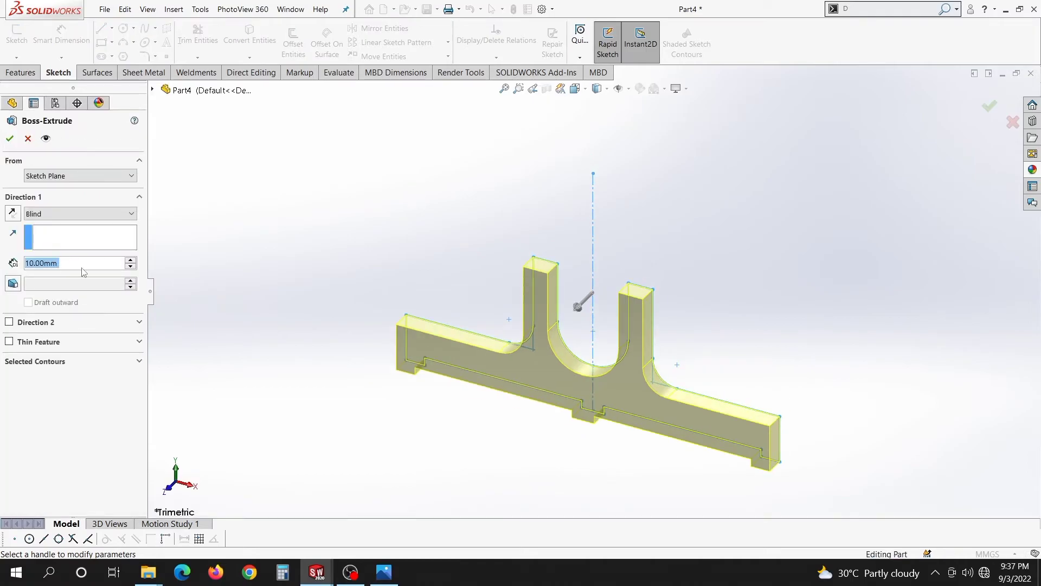
pyautogui.write('50')
pyautogui.press('Return')
pyautogui.press('Return')
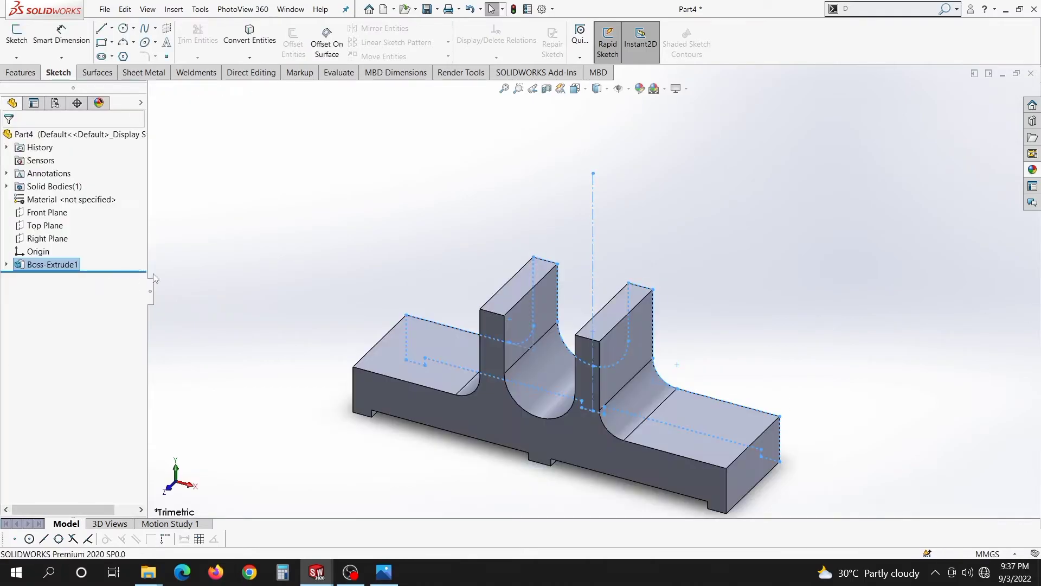
pyautogui.click(341, 267)
pyautogui.moveTo(408, 255); pyautogui.dragTo(419, 246, button='middle')
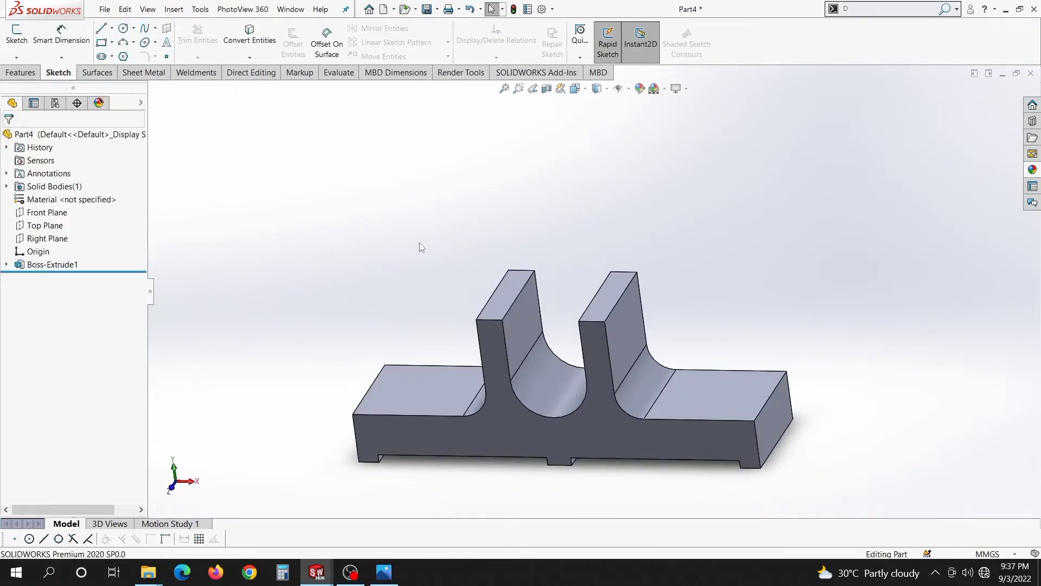
# - Sketch a rectangle on the right top face, with its edge midpoint aligned horizontally to the face edge
pyautogui.rightClick(735, 378)
pyautogui.click(734, 311)
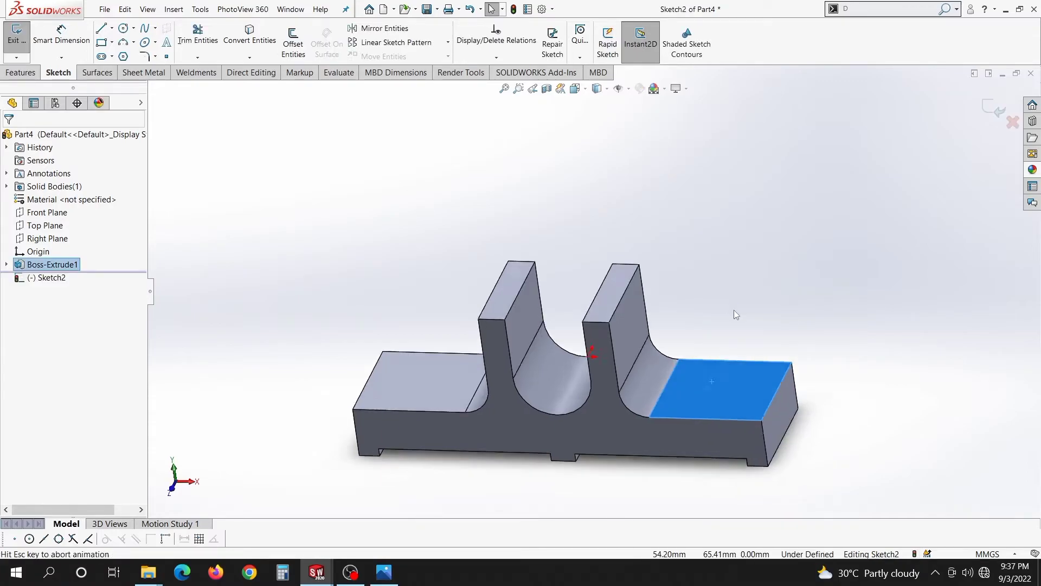
pyautogui.press('s')
pyautogui.click(764, 354)
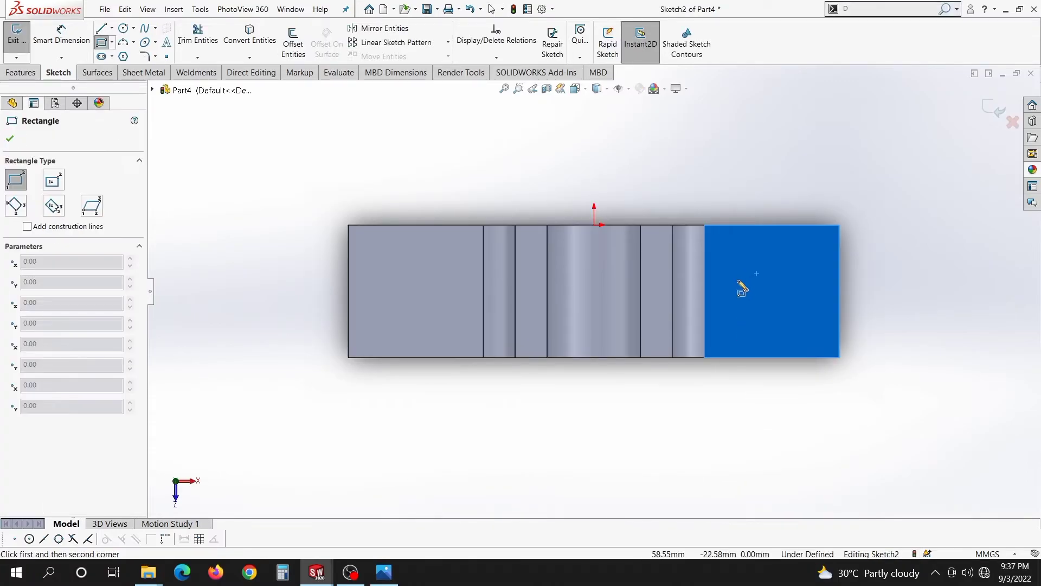
pyautogui.click(729, 280)
pyautogui.click(823, 325)
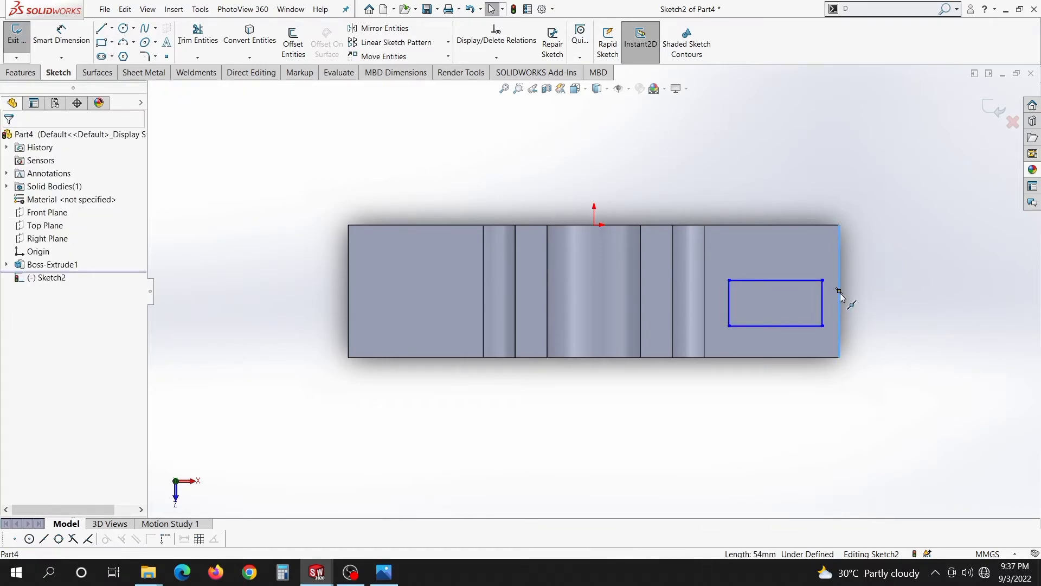
pyautogui.click(825, 304)
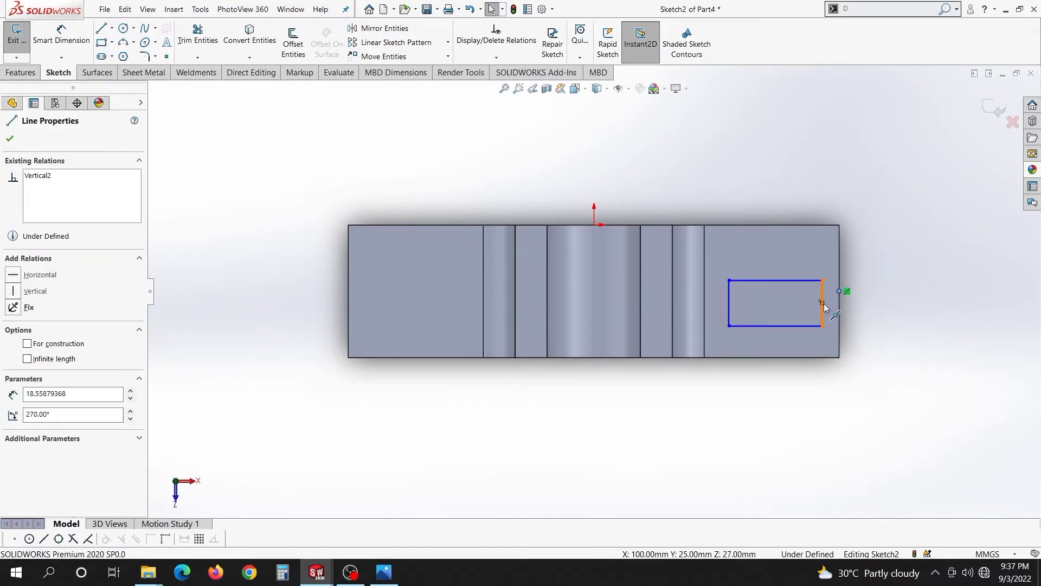
pyautogui.click(702, 259)
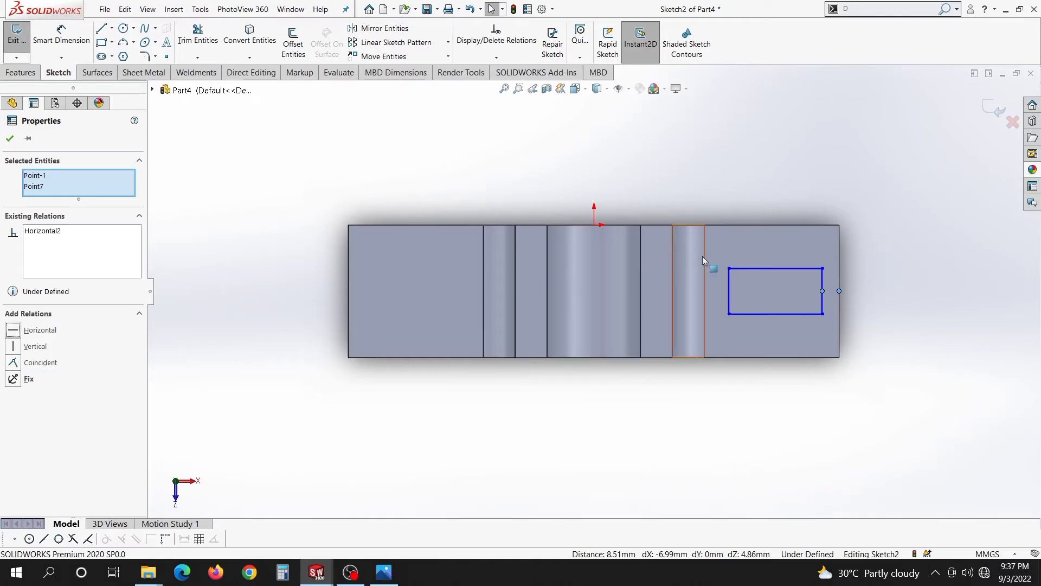
pyautogui.click(903, 302)
# - Dimension the rectangle 32 mm wide and 22 mm tall
pyautogui.press('s')
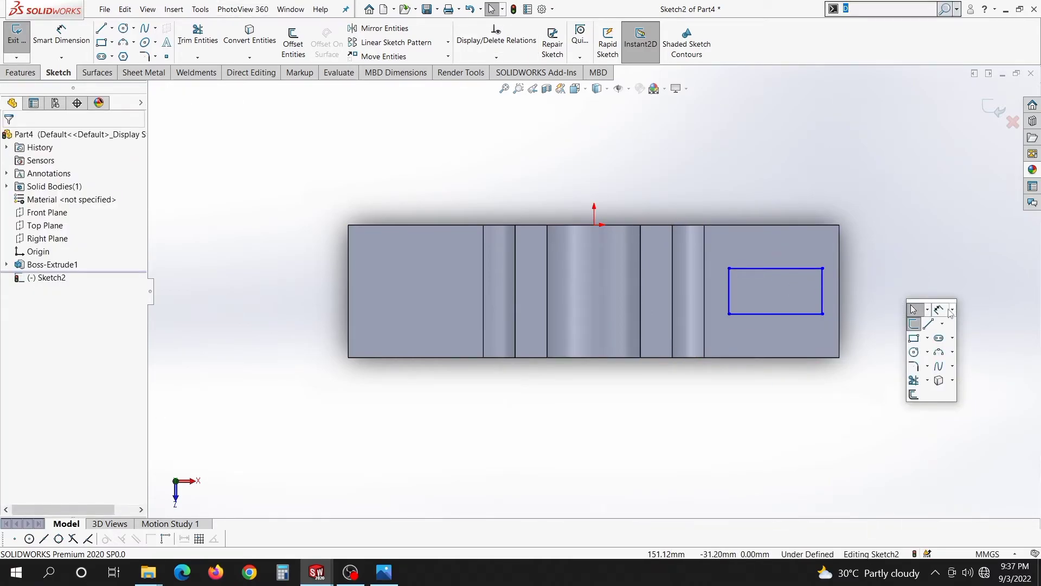
pyautogui.click(940, 310)
pyautogui.click(792, 314)
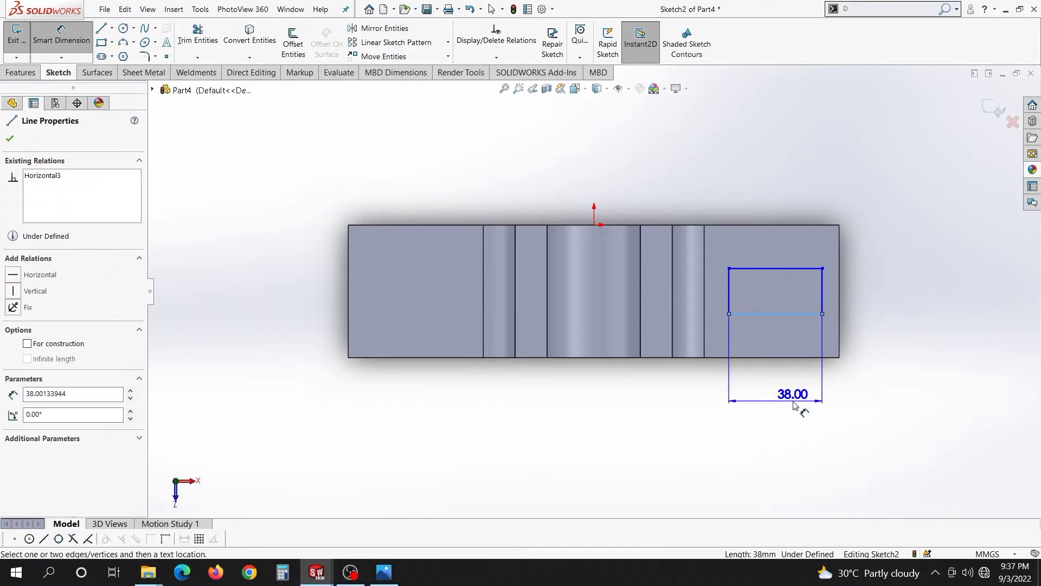
pyautogui.click(793, 404)
pyautogui.write('32')
pyautogui.press('Return')
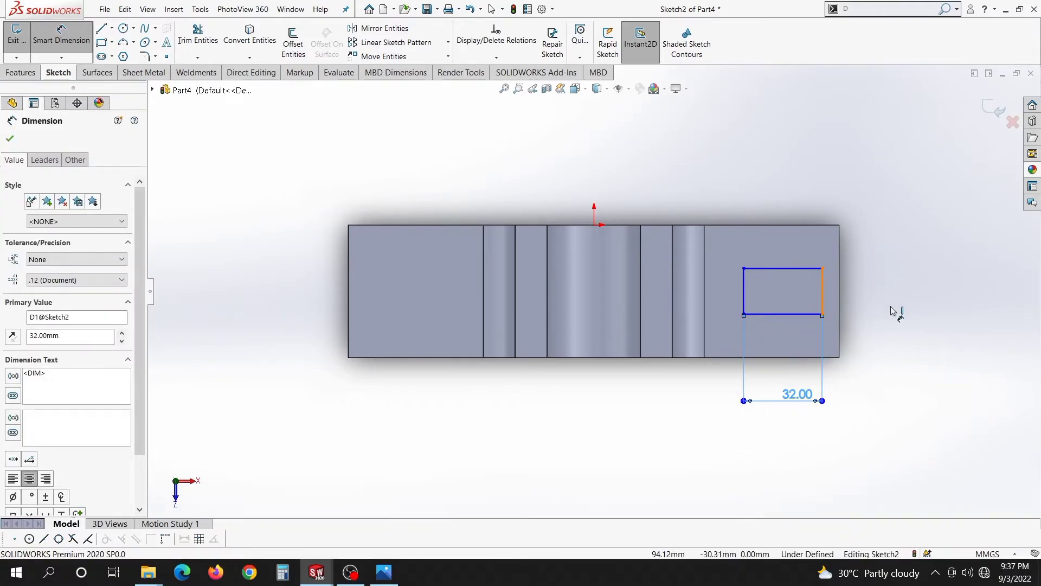
pyautogui.click(822, 293)
pyautogui.click(889, 292)
pyautogui.press('Return')
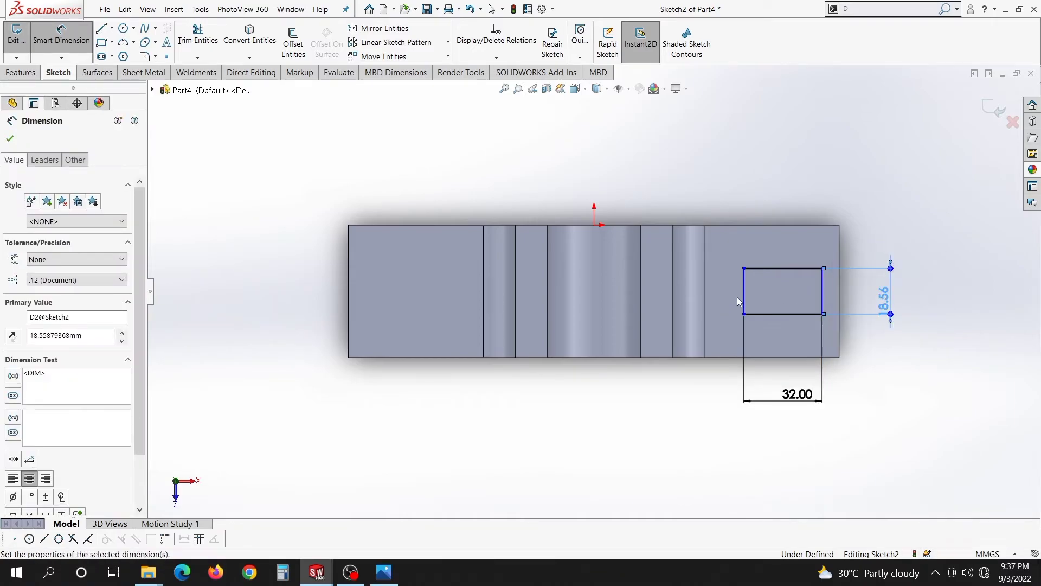
# - Dimension the rectangle's left edge 51 mm from the origin
pyautogui.click(743, 297)
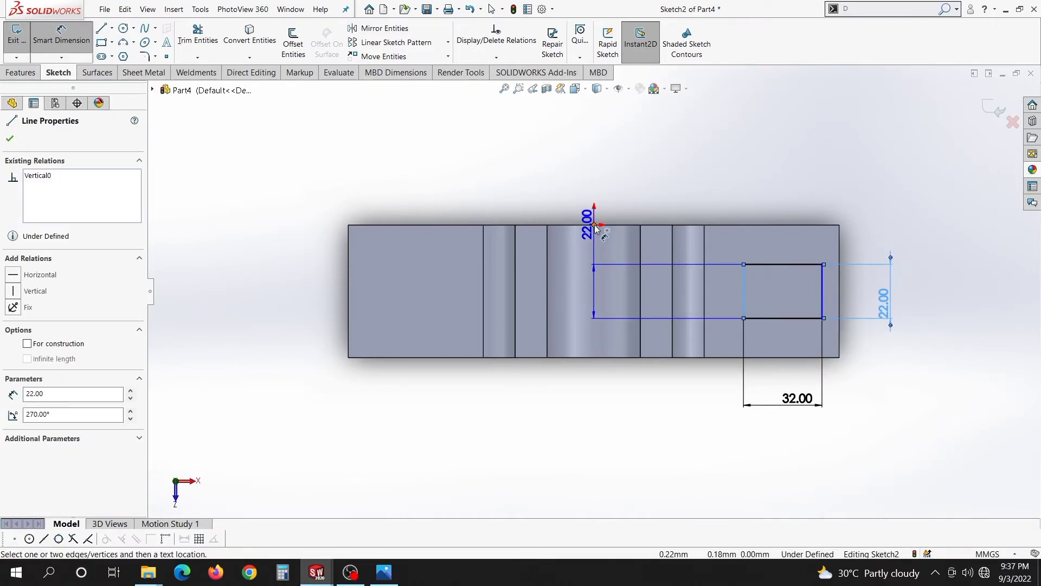
pyautogui.click(594, 225)
pyautogui.click(634, 142)
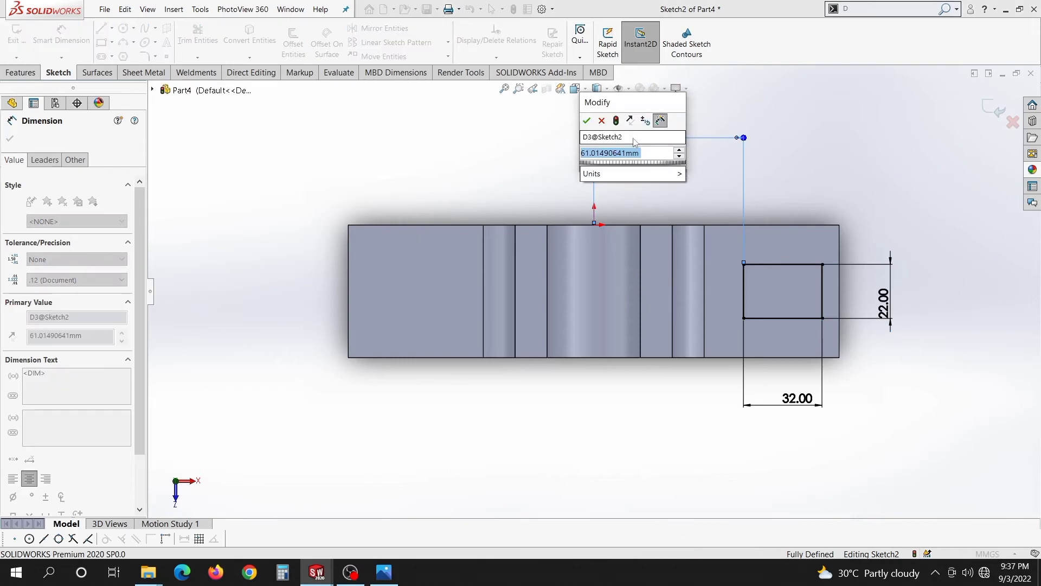
pyautogui.write('45+6')
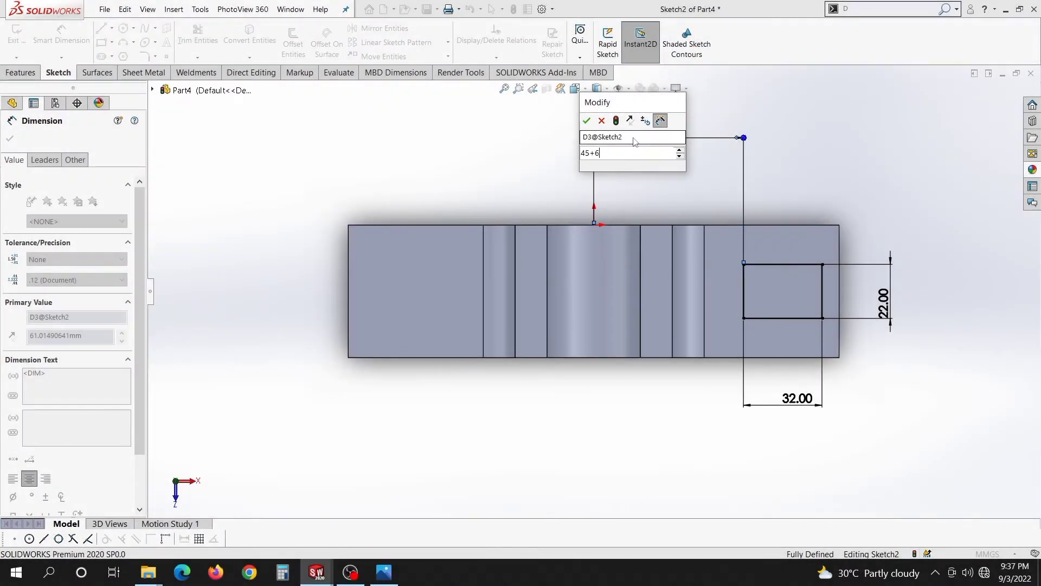
pyautogui.press('Return')
pyautogui.press('Escape')
# - Extrude-cut the rectangle through the right flat as Cut-Extrude1
pyautogui.moveTo(803, 133); pyautogui.dragTo(801, 230, button='middle')
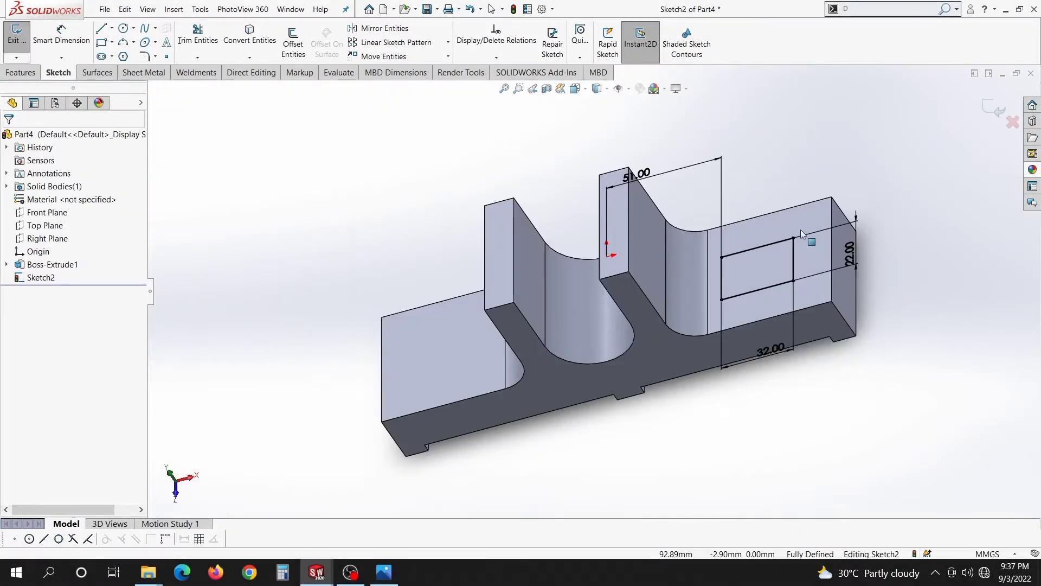
pyautogui.click(388, 183)
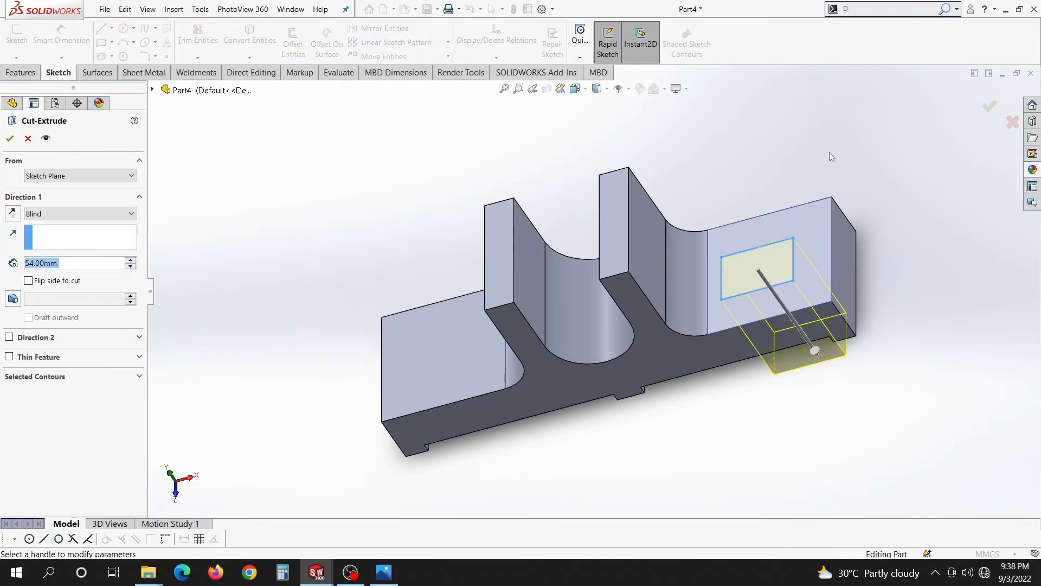
pyautogui.press('Return')
pyautogui.moveTo(886, 222)
pyautogui.mouseDown(button='middle')
pyautogui.moveTo(856, 339)
pyautogui.moveTo(360, 200)
pyautogui.mouseUp(button='middle')
pyautogui.click(360, 199)
# - Mirror Cut-Extrude1 about the Right Plane to create the matching hole on the left flat
pyautogui.click(46, 239)
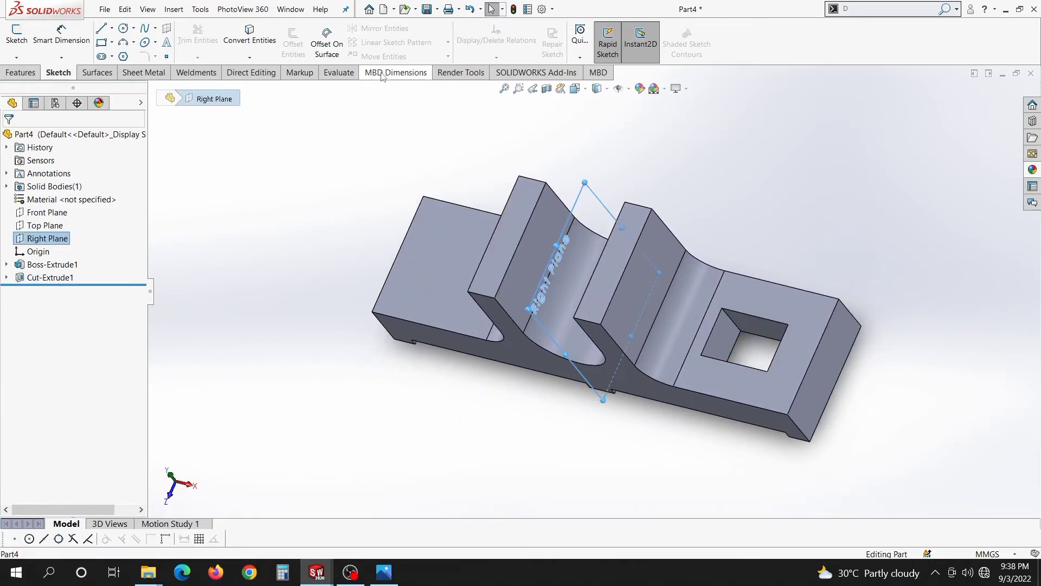
pyautogui.click(20, 72)
pyautogui.click(482, 57)
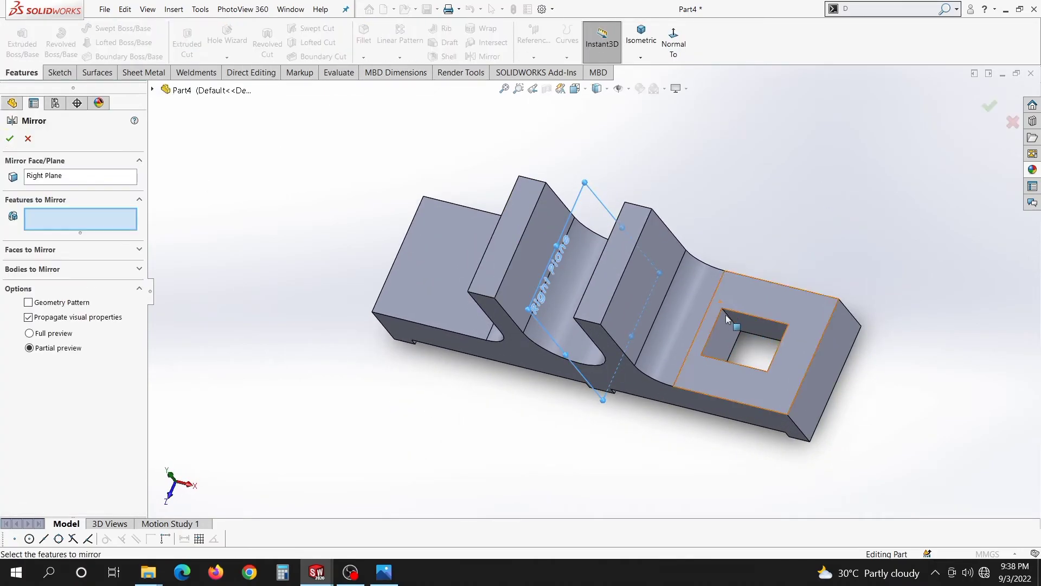
pyautogui.click(726, 318)
pyautogui.click(9, 138)
pyautogui.moveTo(698, 210)
pyautogui.mouseDown(button='middle')
pyautogui.moveTo(752, 201)
pyautogui.moveTo(702, 353)
pyautogui.moveTo(644, 302)
pyautogui.moveTo(616, 214)
pyautogui.mouseUp(button='middle')
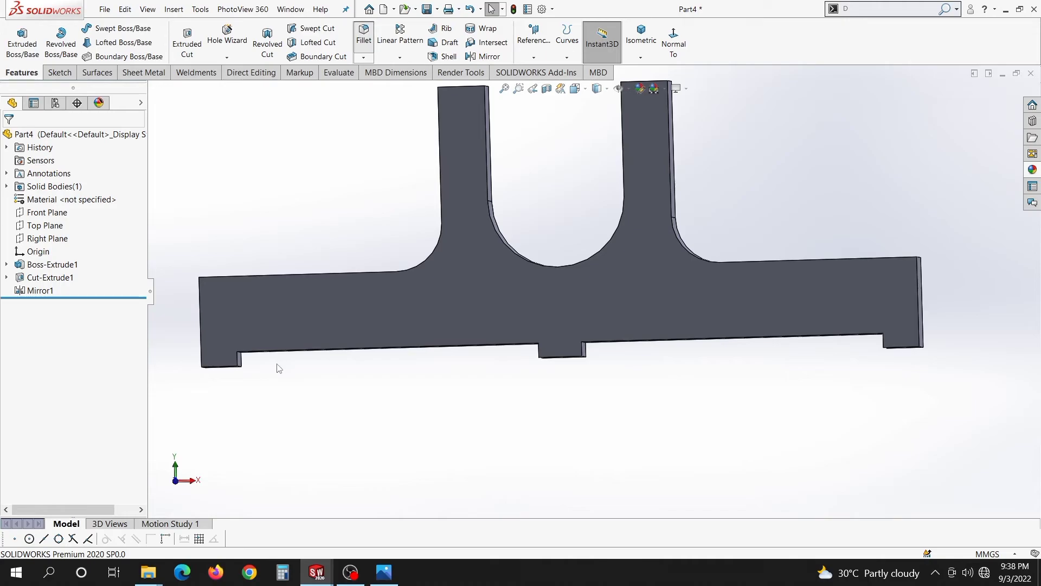
# - Start a constant-size fillet on the underside steps with a 3 mm radius
pyautogui.moveTo(263, 365); pyautogui.dragTo(348, 337, button='middle')
pyautogui.scroll(-5, 358, 331)
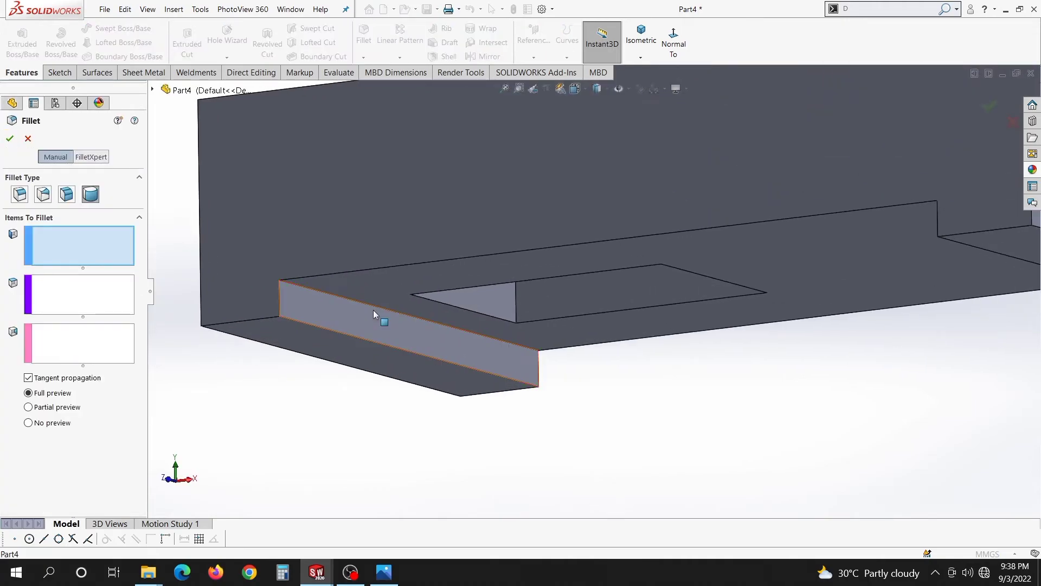
pyautogui.click(368, 304)
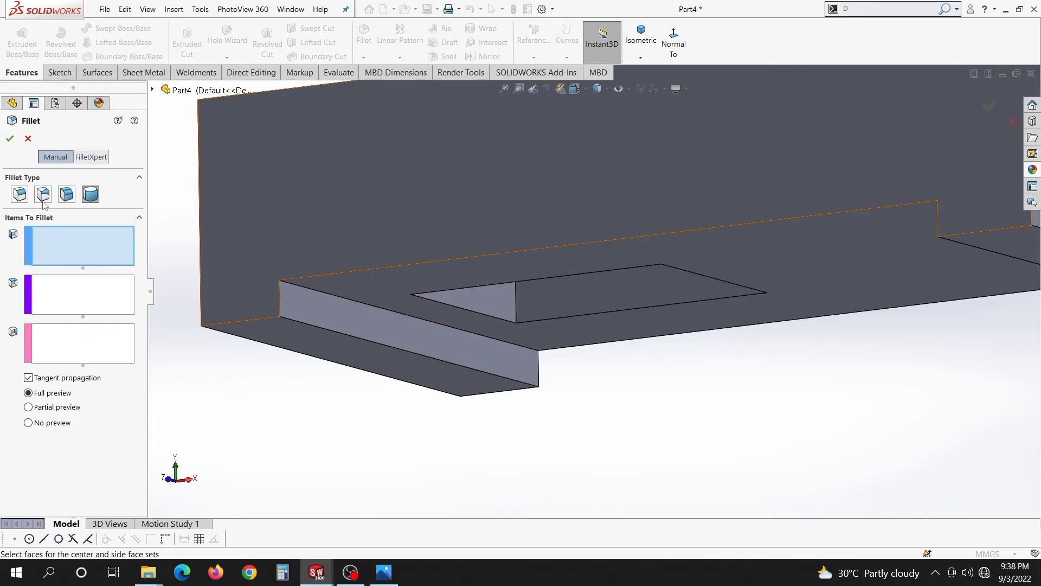
pyautogui.click(25, 191)
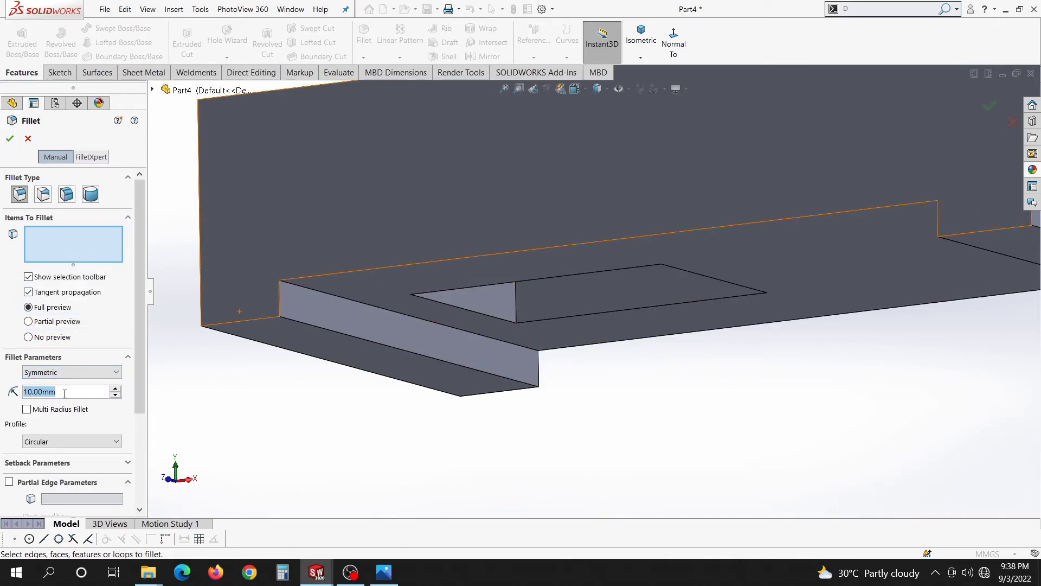
pyautogui.write('3')
pyautogui.press('Return')
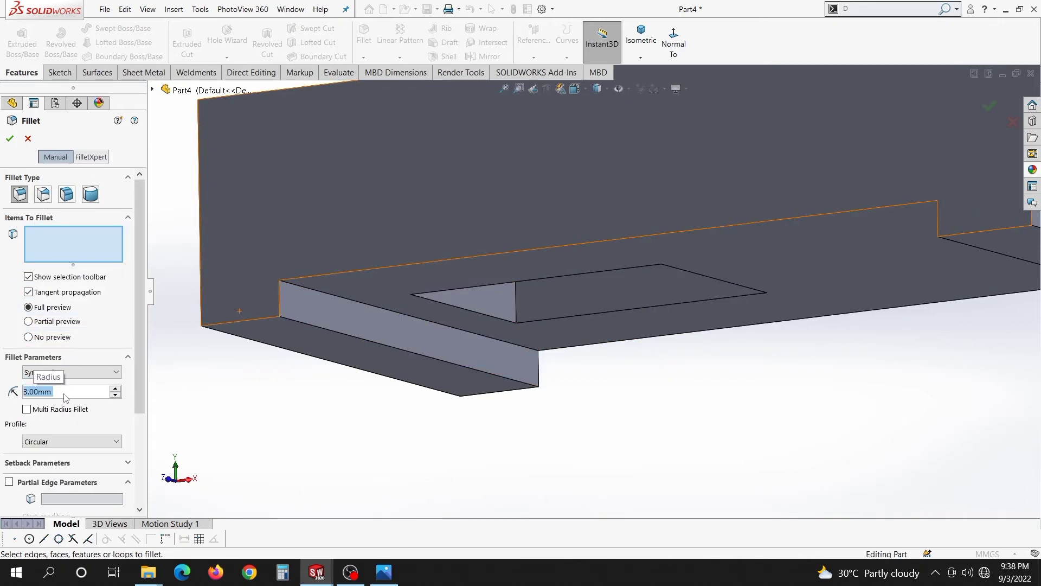
# - Add the underside step edges to the 3 mm fillet and accept it as Fillet1
pyautogui.click(321, 291)
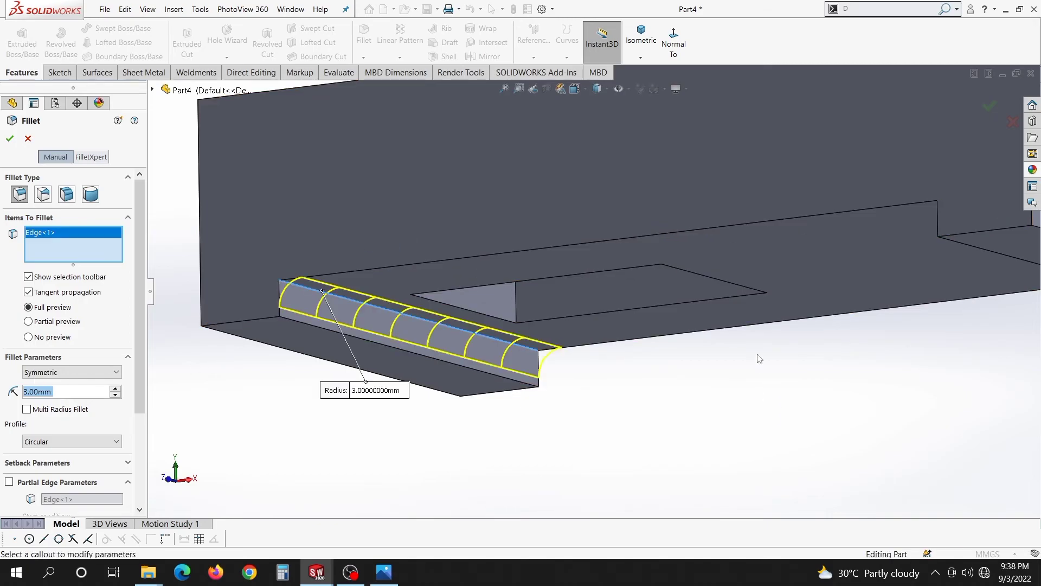
pyautogui.moveTo(759, 358)
pyautogui.mouseDown(button='middle')
pyautogui.moveTo(824, 376)
pyautogui.moveTo(898, 303)
pyautogui.moveTo(930, 311)
pyautogui.moveTo(898, 232)
pyautogui.moveTo(934, 275)
pyautogui.moveTo(861, 282)
pyautogui.moveTo(741, 265)
pyautogui.mouseUp(button='middle')
pyautogui.click(894, 223)
pyautogui.moveTo(914, 310); pyautogui.dragTo(766, 255, button='middle')
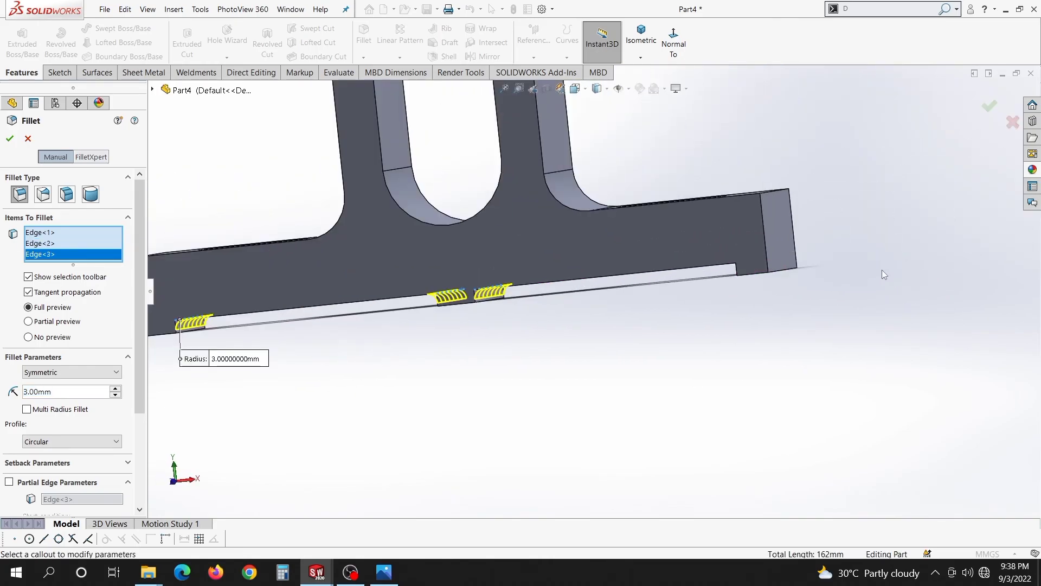
pyautogui.scroll(-5, 683, 291)
pyautogui.scroll(2, 685, 293)
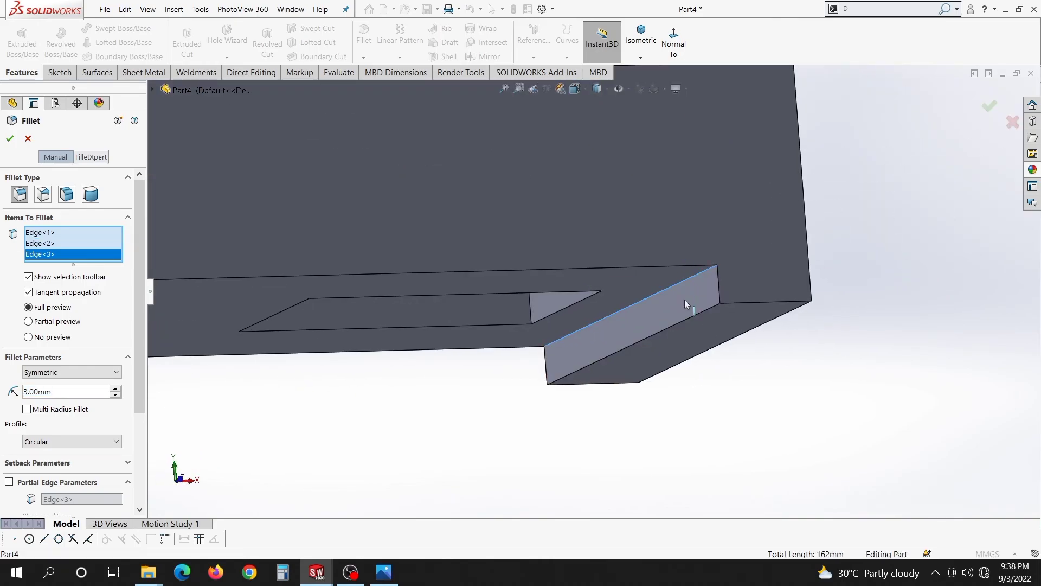
pyautogui.scroll(4, 812, 334)
pyautogui.scroll(2, 808, 332)
pyautogui.rightClick(805, 325)
# - Switch to the isometric view and choose cyan as the part colour
pyautogui.scroll(3, 705, 272)
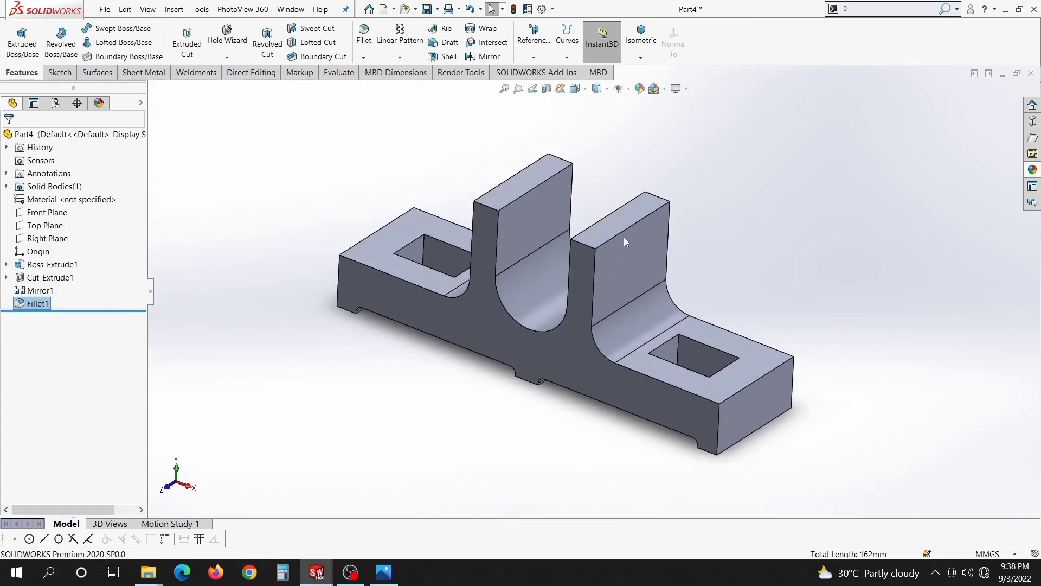
pyautogui.click(641, 41)
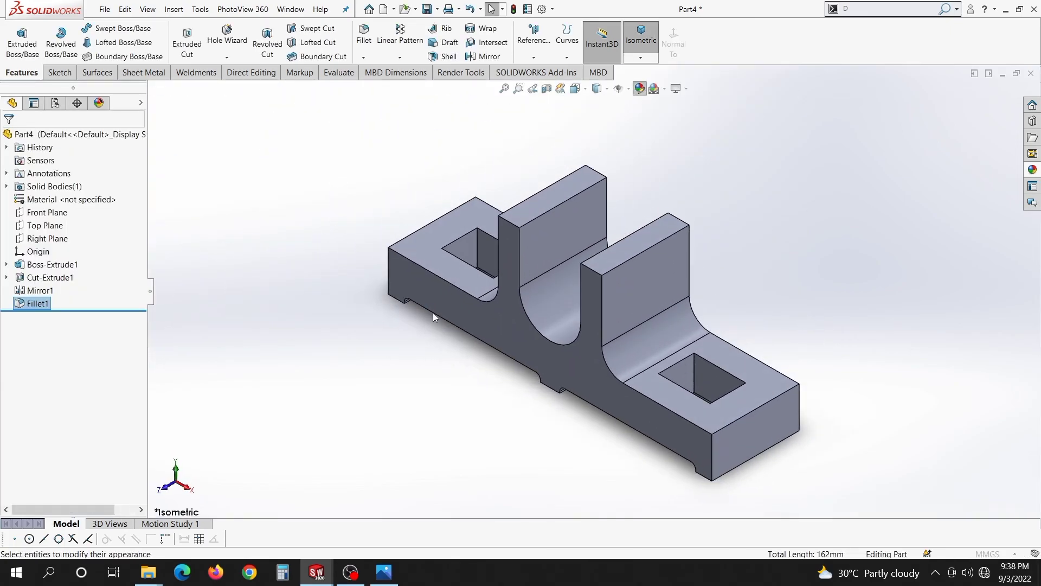
pyautogui.click(79, 410)
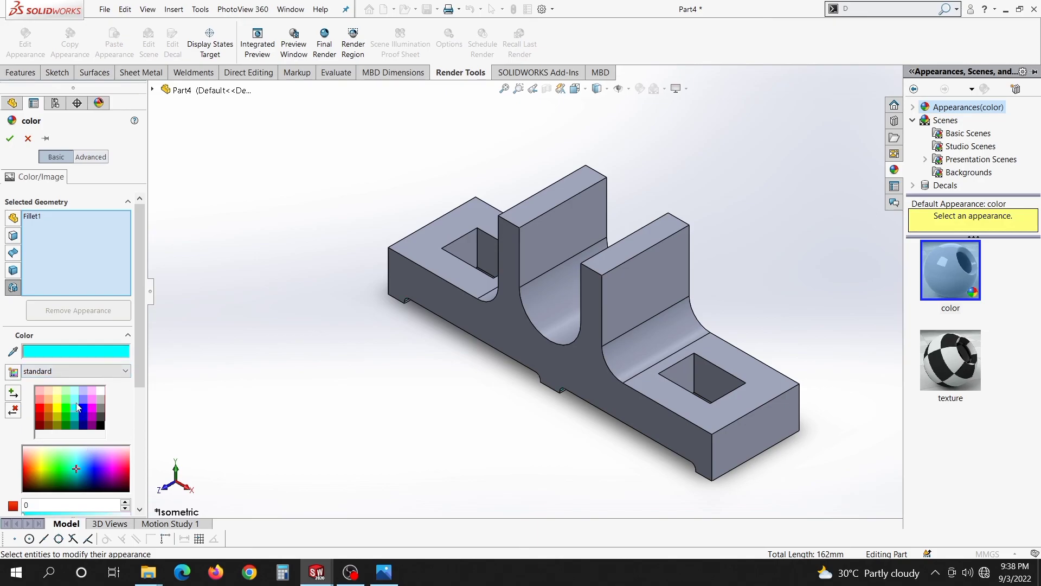